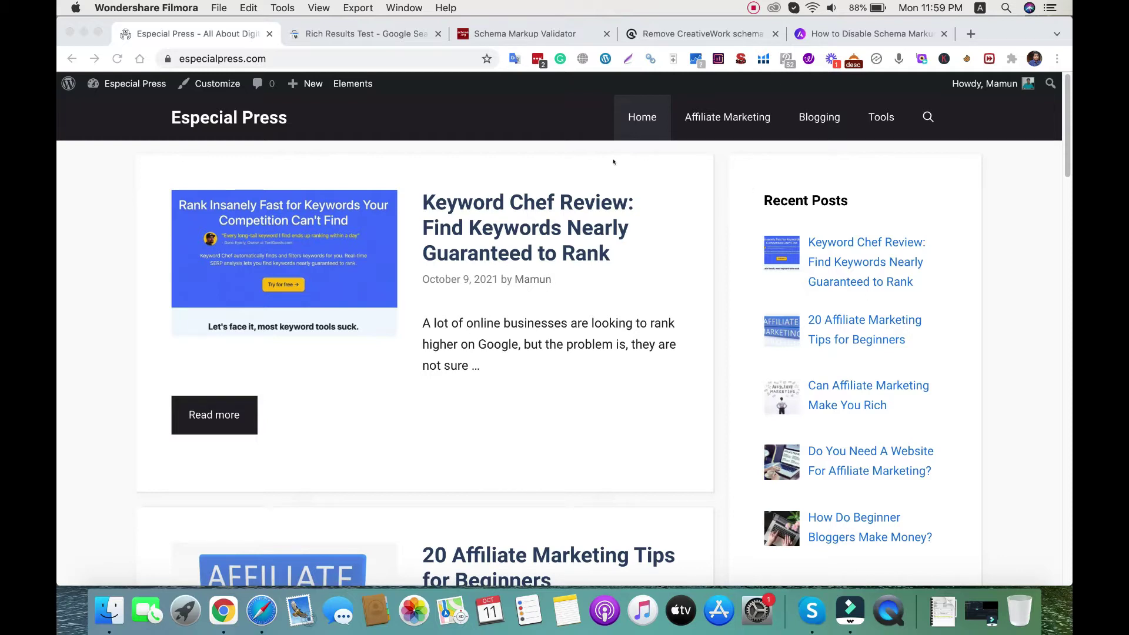
Step: Open the Keyword Chef Review post and copy its web address for the Schema Markup Validator
click(104, 248)
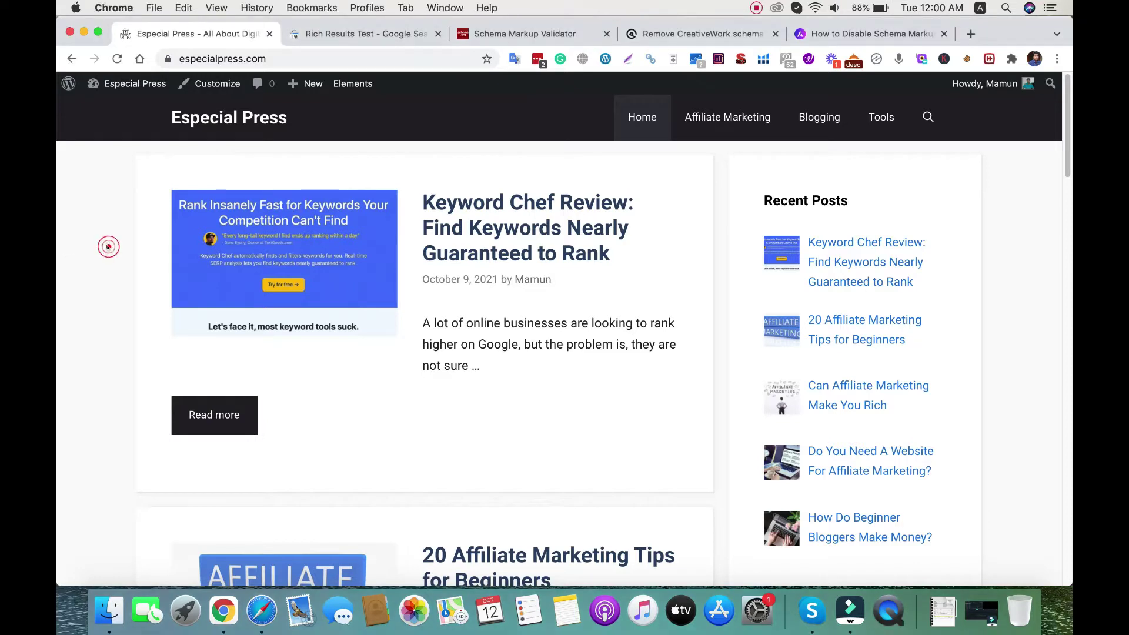
click(481, 225)
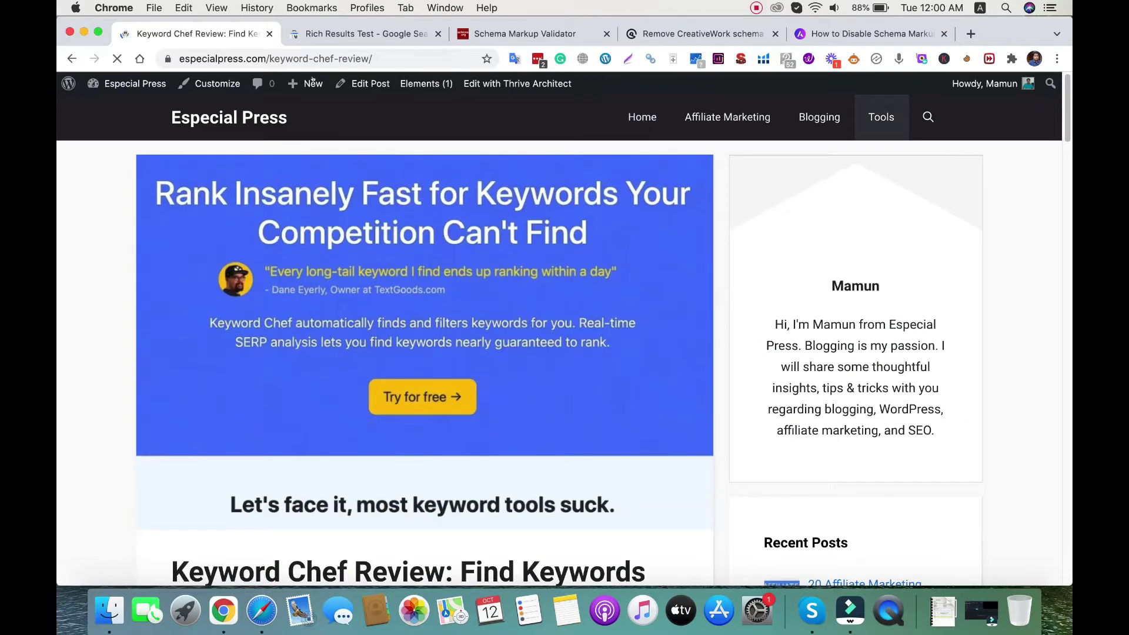
click(306, 59)
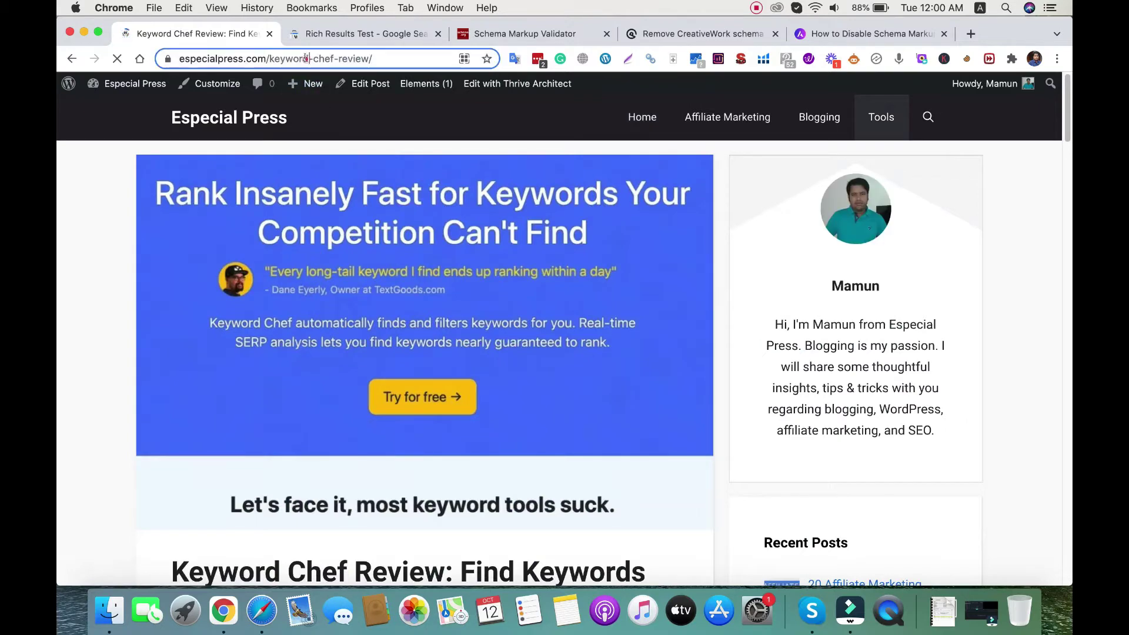
right_click(307, 59)
click(349, 145)
click(517, 33)
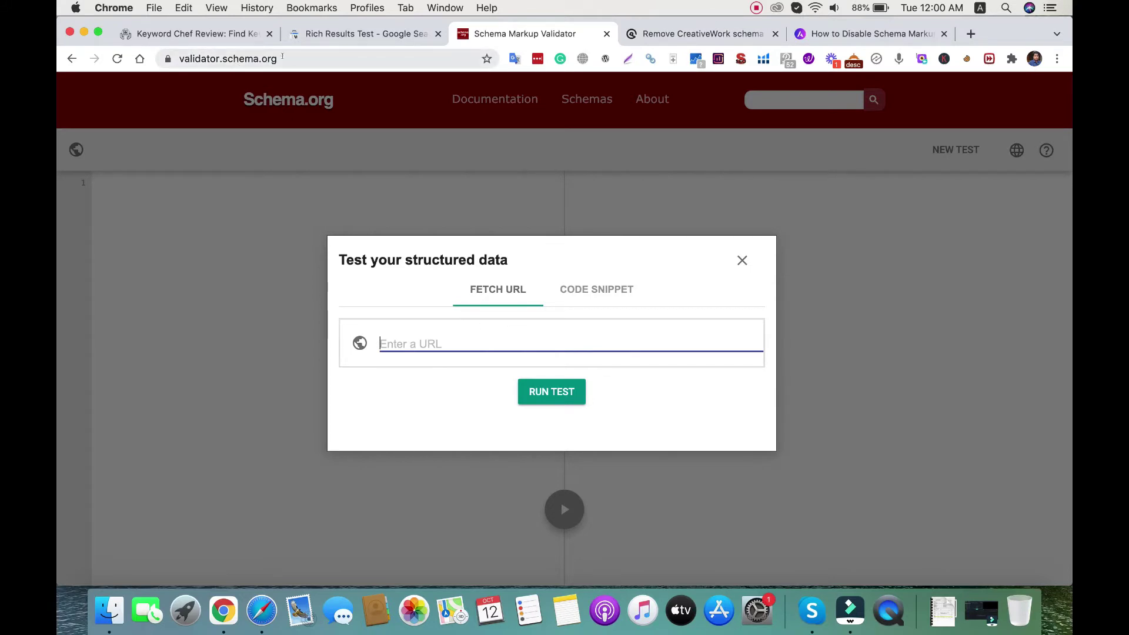
Step: Paste the Keyword Chef Review post URL into the validator and run the test
click(433, 344)
click(408, 342)
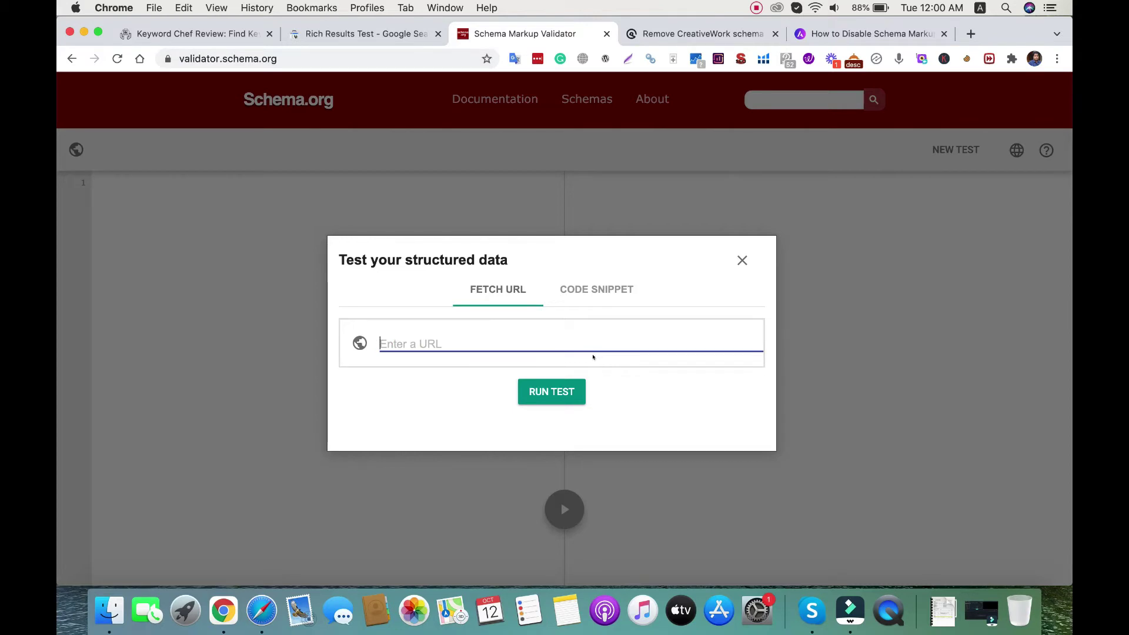
key(super+v)
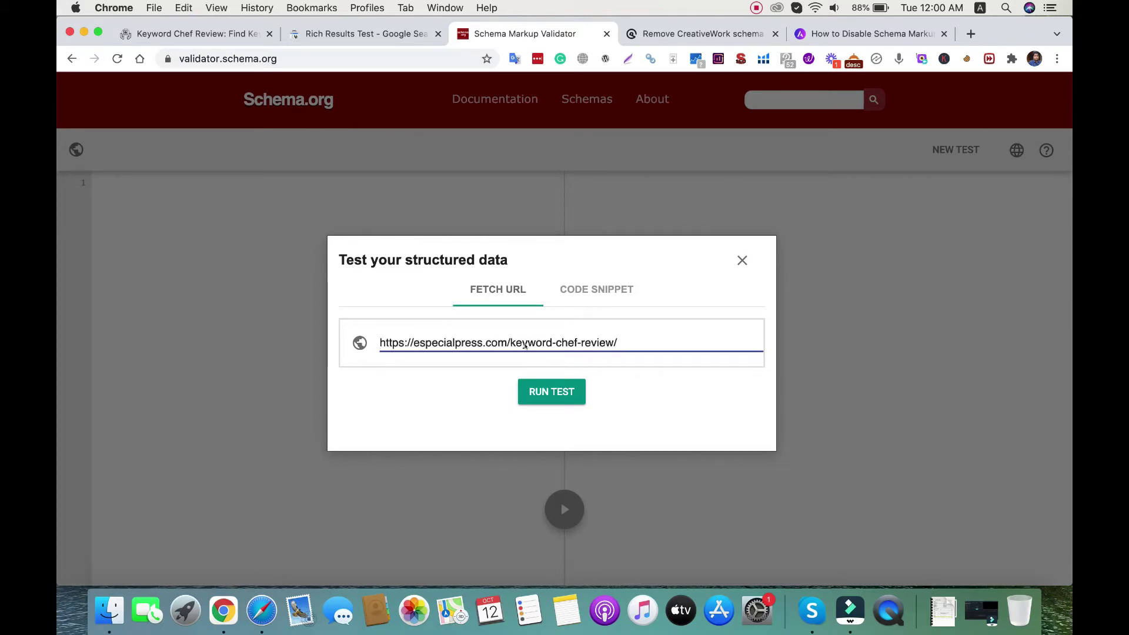
click(550, 394)
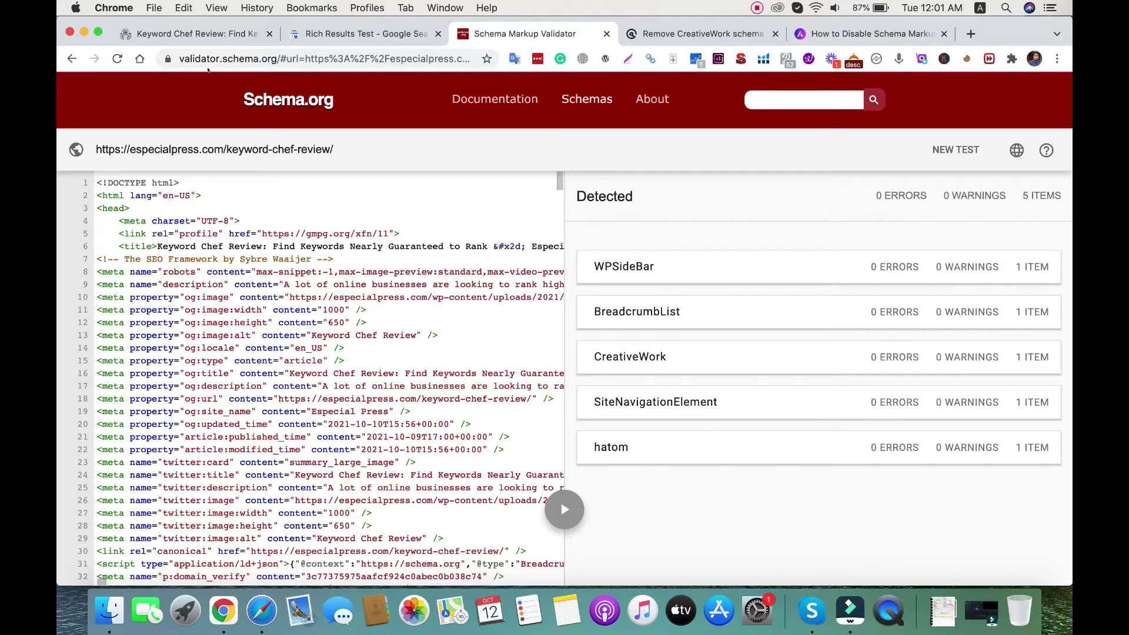
Step: Load the Especial Press admin Dashboard, then view the GeneratePress thread on removing CreativeWork schema
click(214, 40)
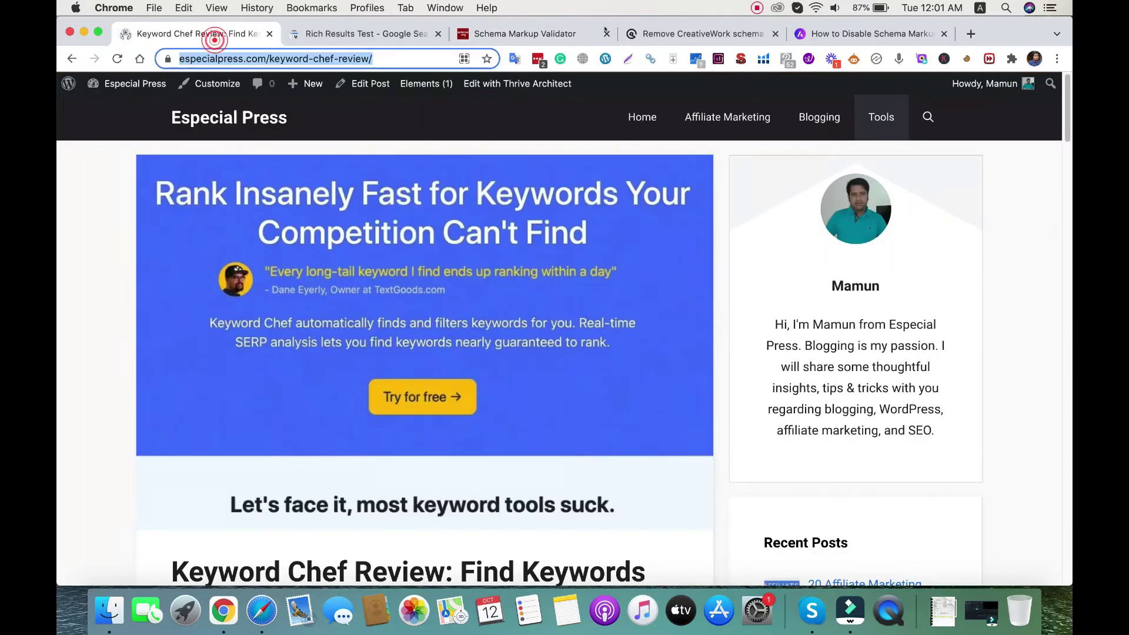
click(104, 108)
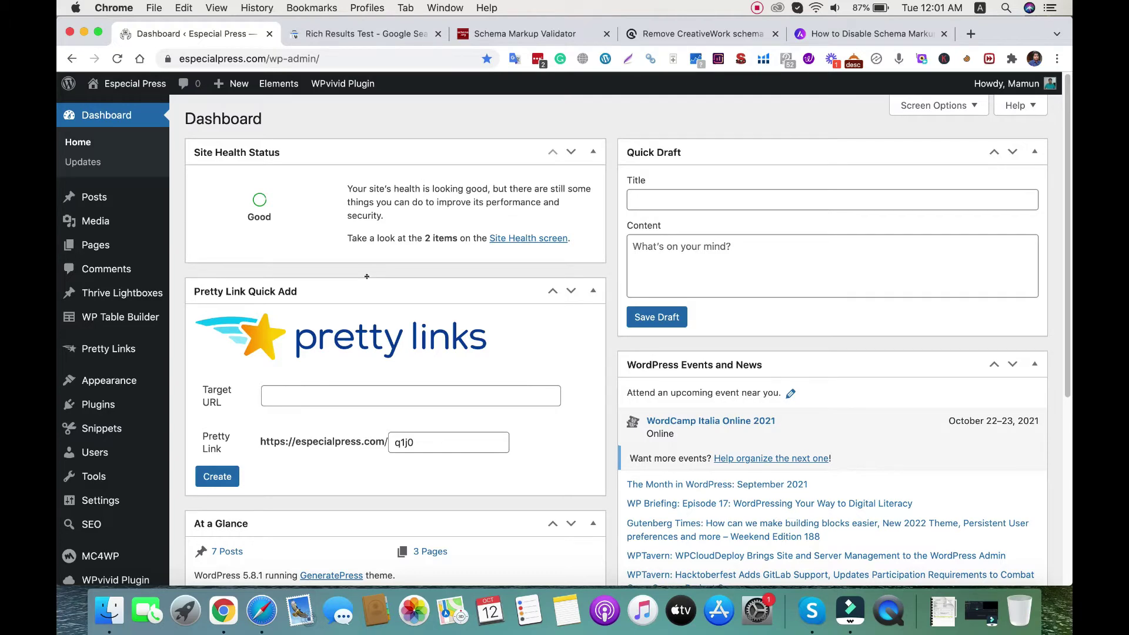
click(662, 33)
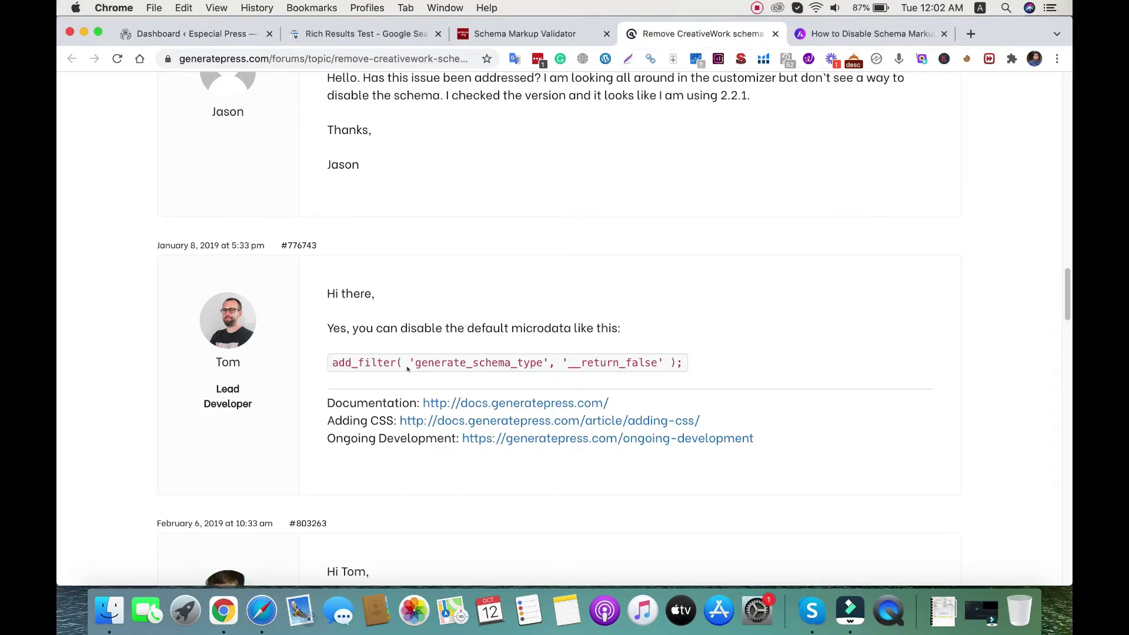
Step: Compare the GeneratePress add_filter line with the Astra astra_schema_enabled snippet
drag(333, 363, 724, 360)
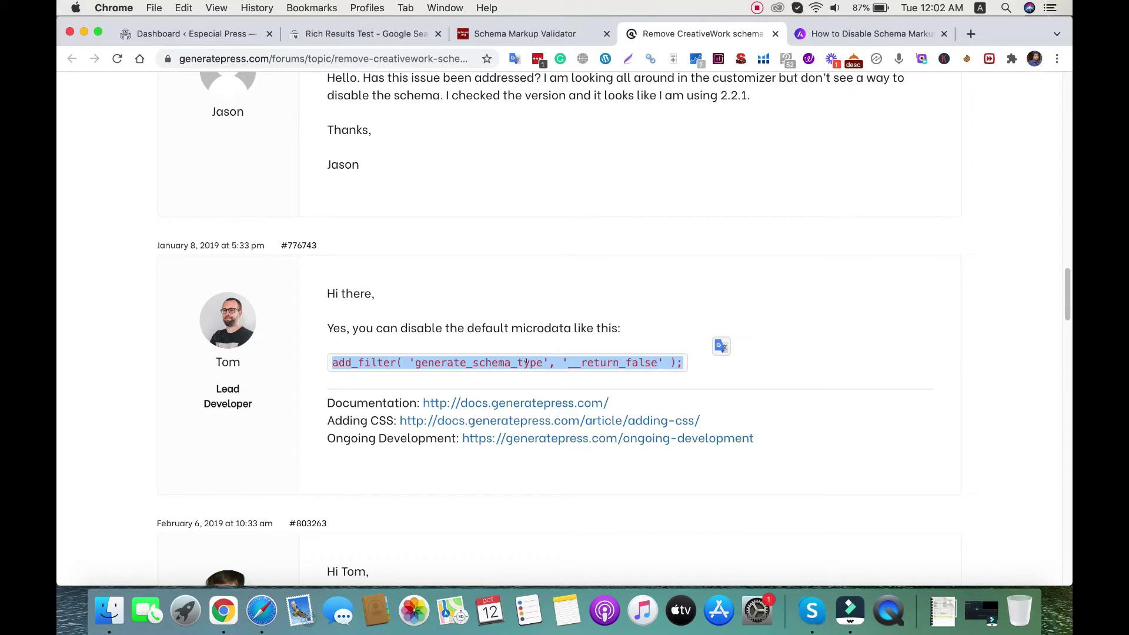
click(464, 362)
click(455, 363)
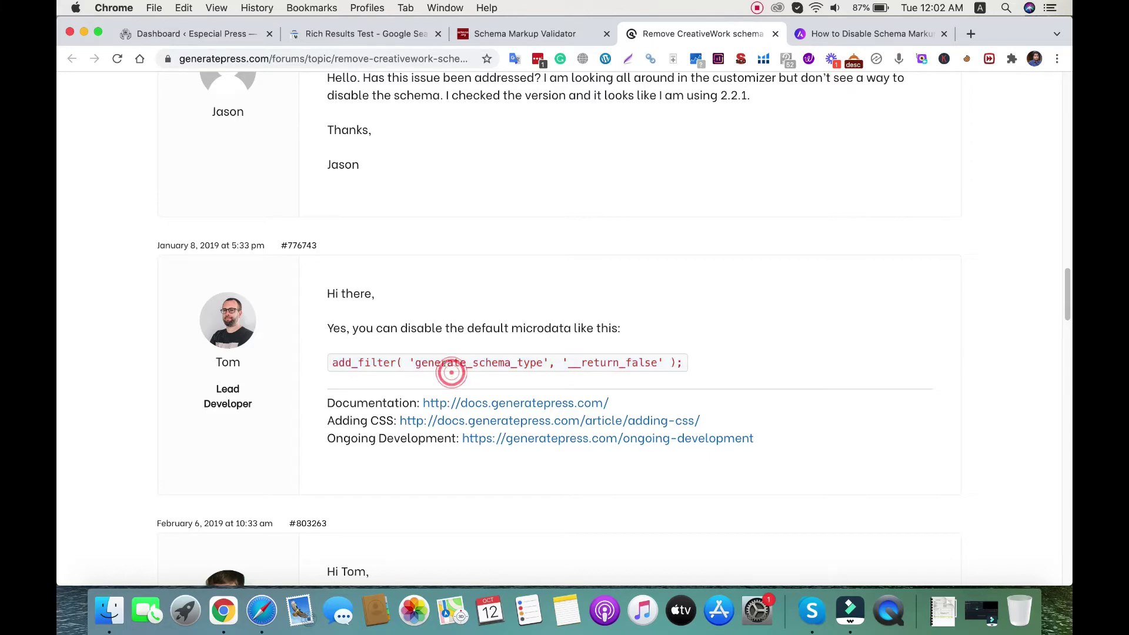
click(834, 36)
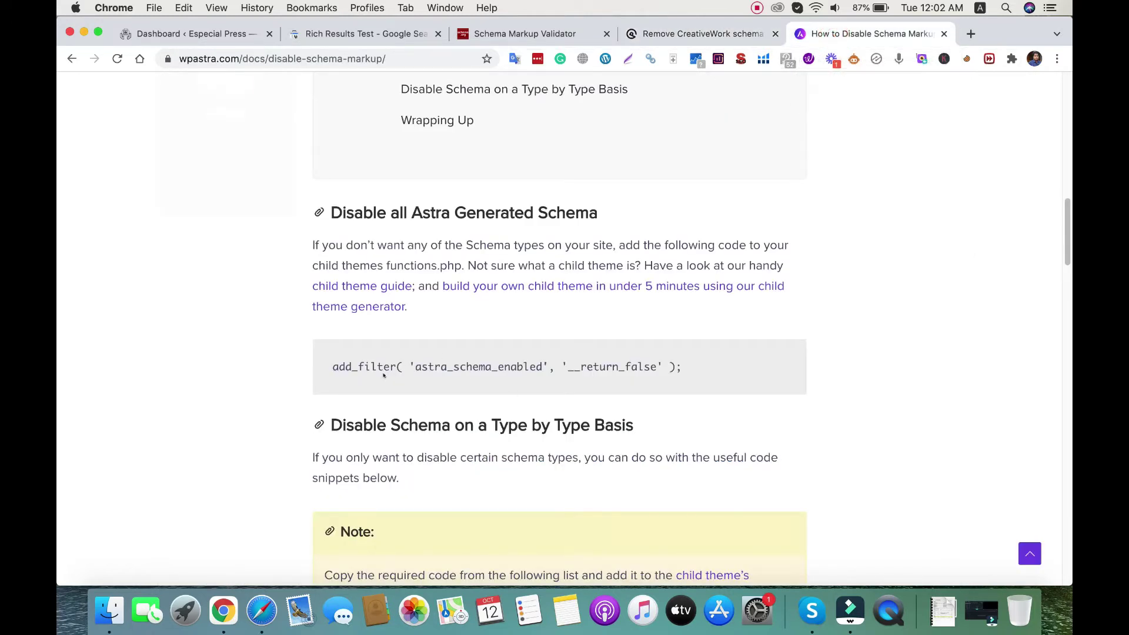
drag(329, 370, 688, 368)
click(651, 367)
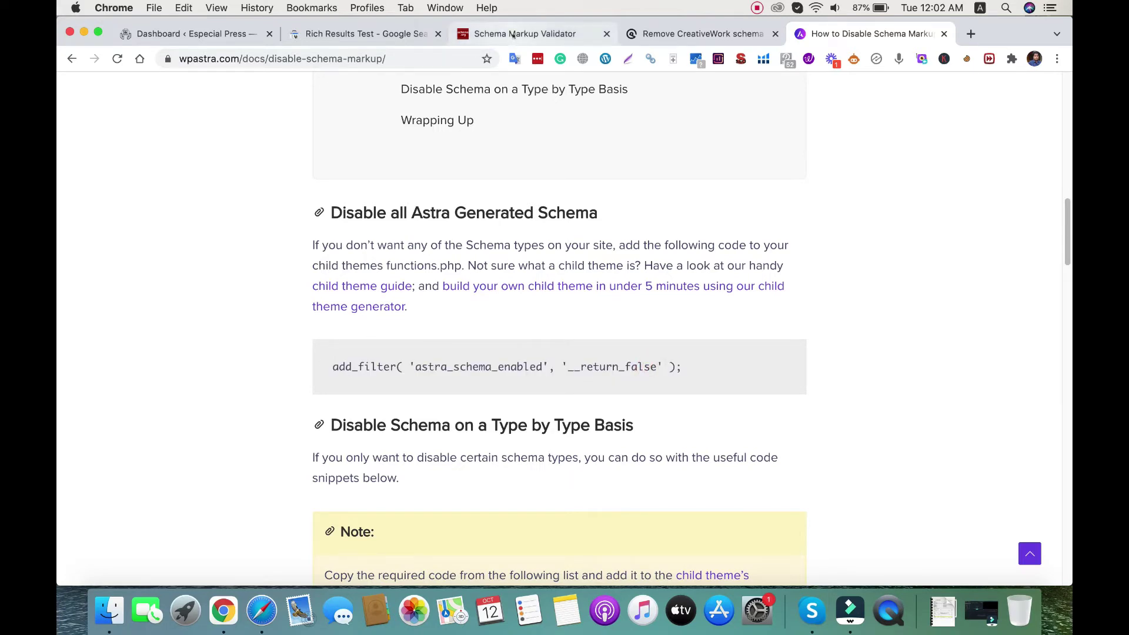
Step: Copy the add_filter generate_schema_type __return_false line from the GeneratePress thread
click(656, 33)
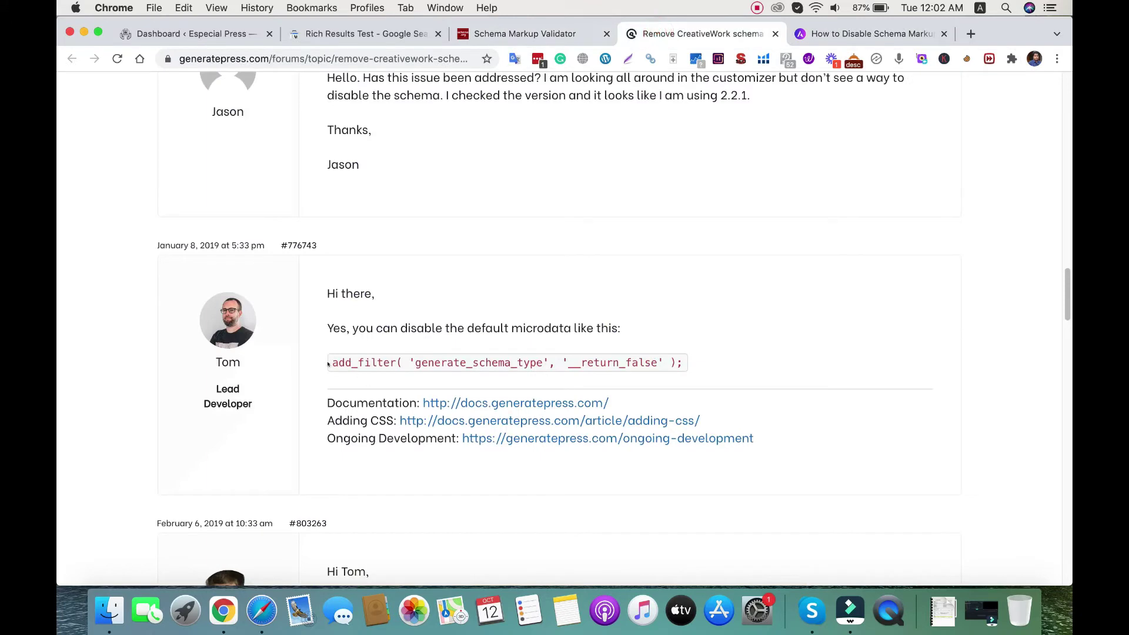
drag(328, 364, 683, 364)
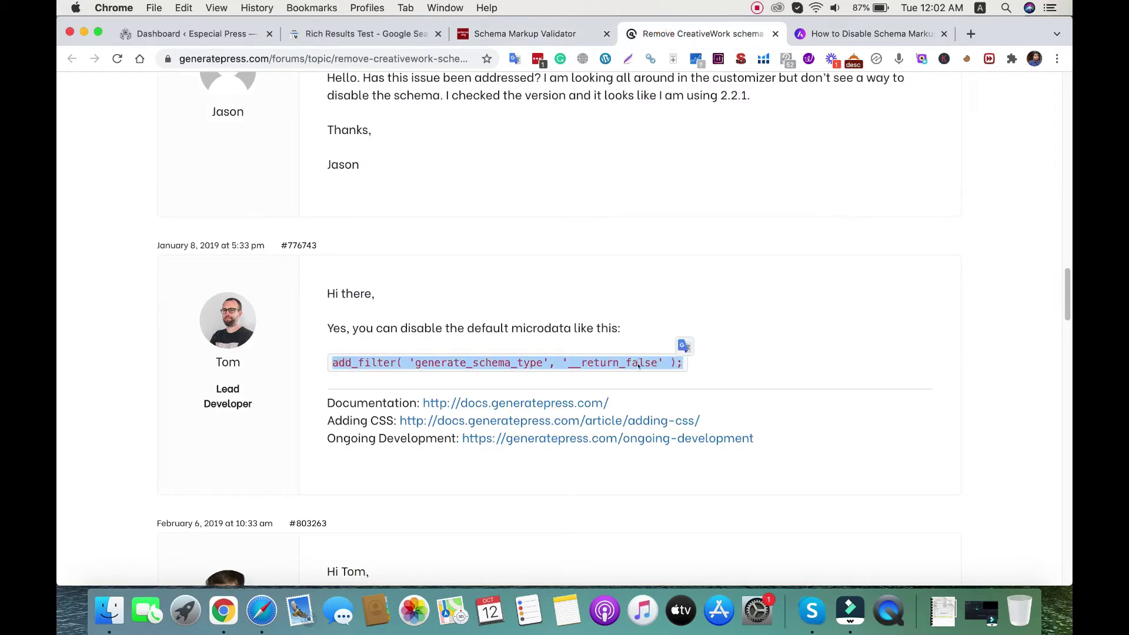
right_click(639, 366)
click(671, 394)
Step: Start a new code snippet from the WordPress Dashboard
click(189, 34)
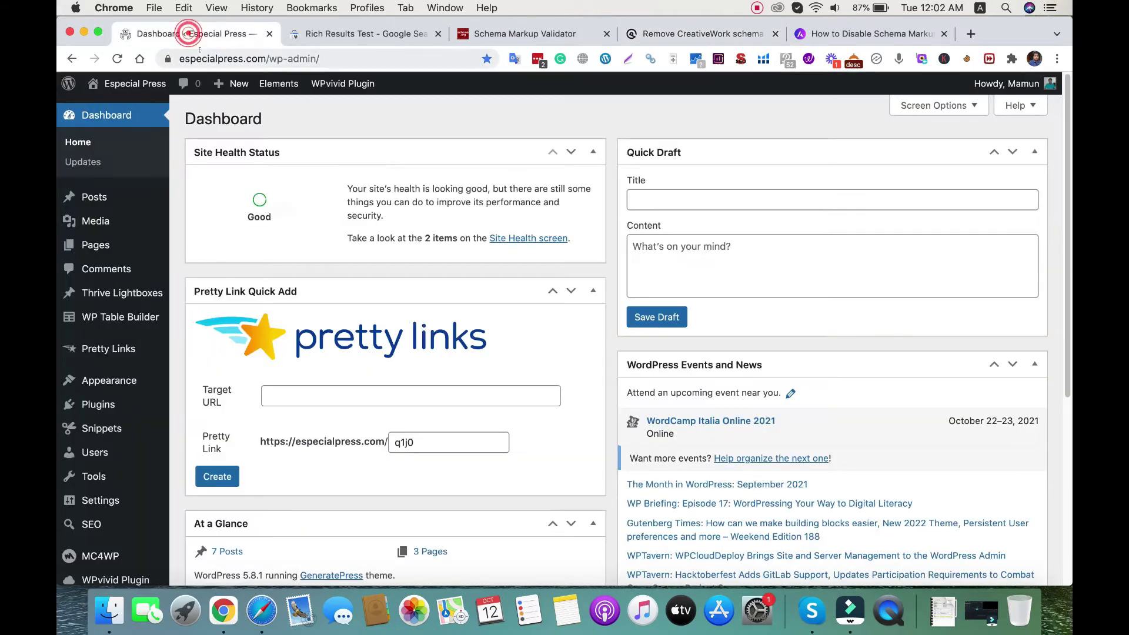
scroll(305, 418, down, 5)
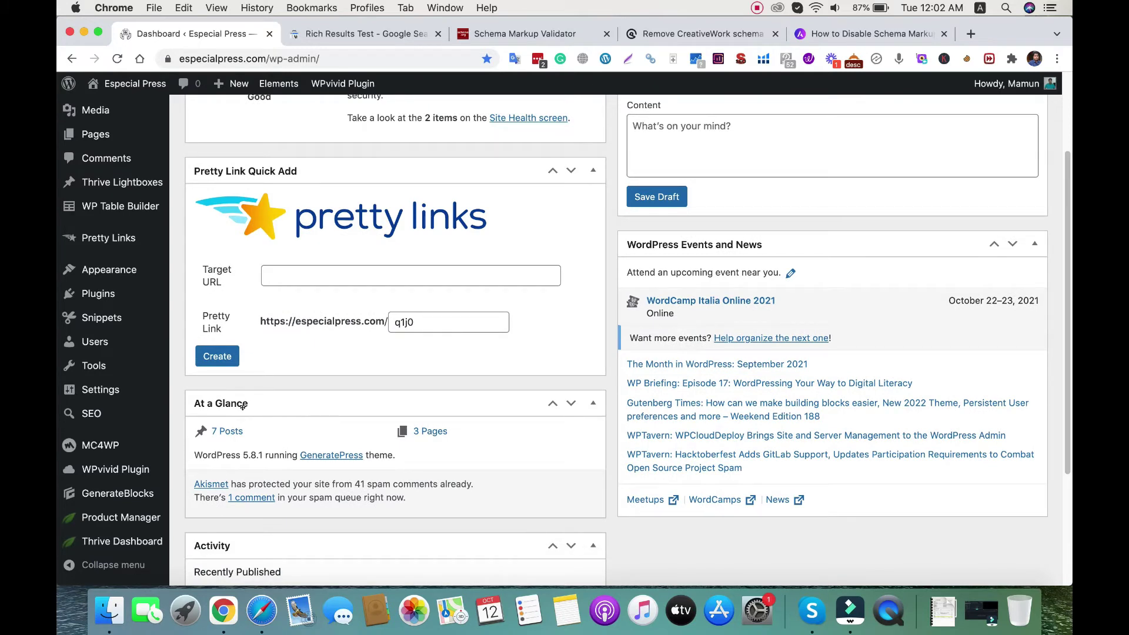
mouse_move(84, 319)
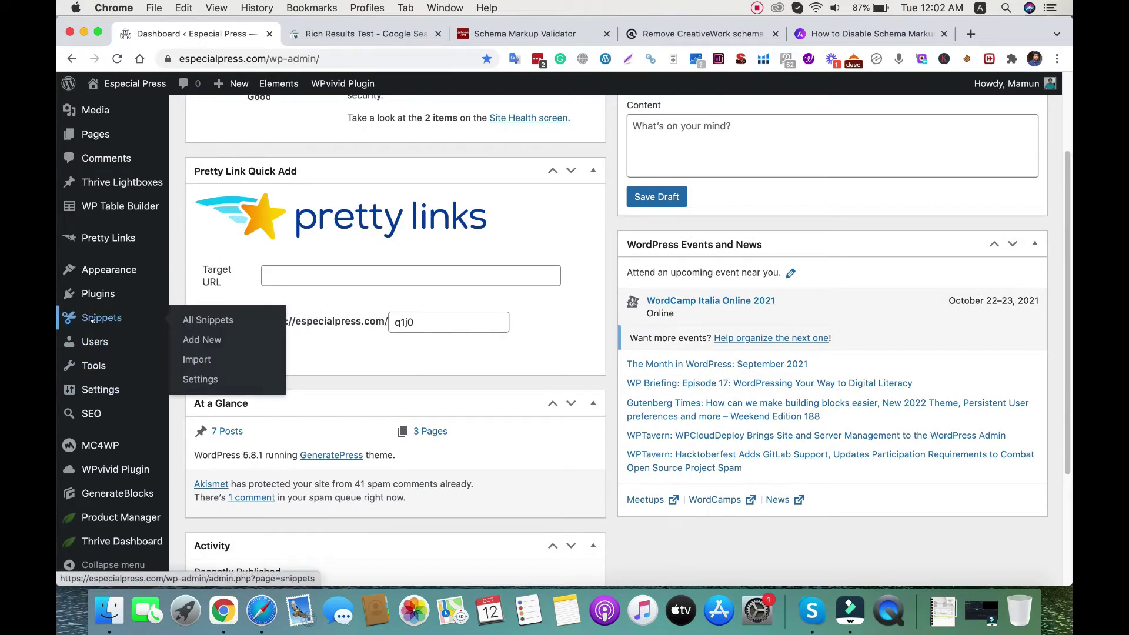
click(199, 337)
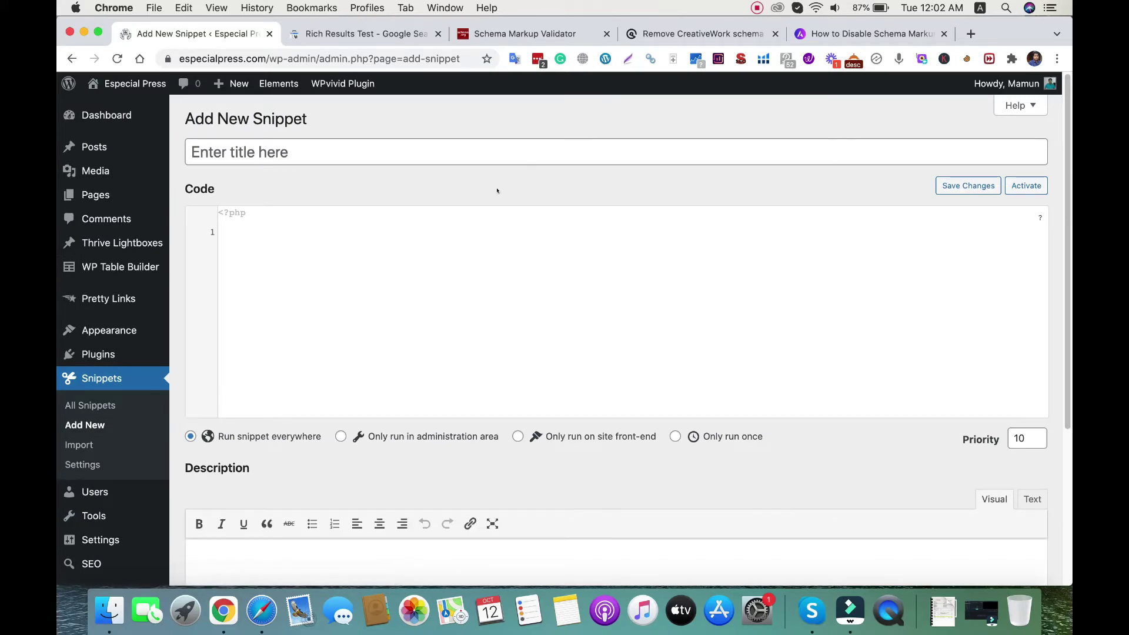
Step: Name the snippet 'Disable GP default schema', paste the filter code, and save and activate it
click(264, 154)
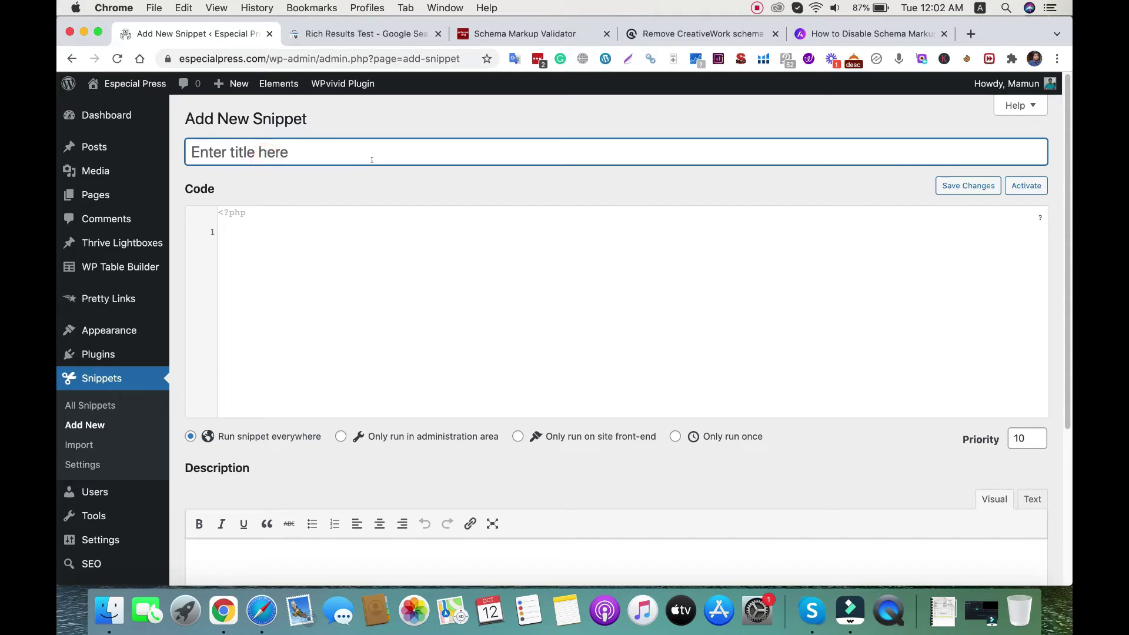
text(Disab)
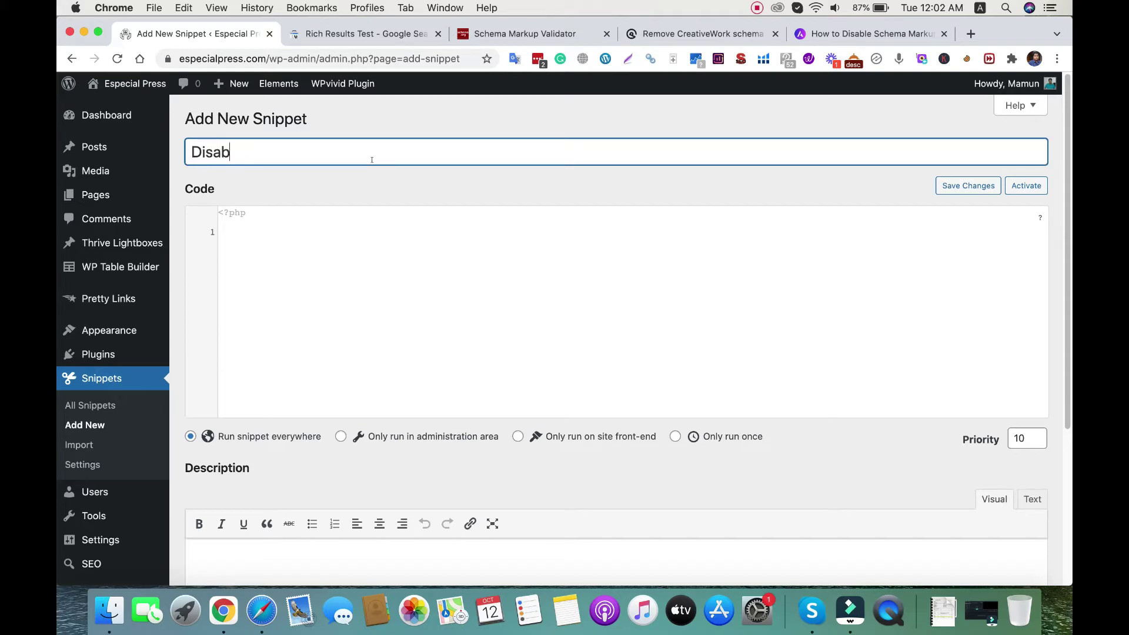
text(le GP deaf)
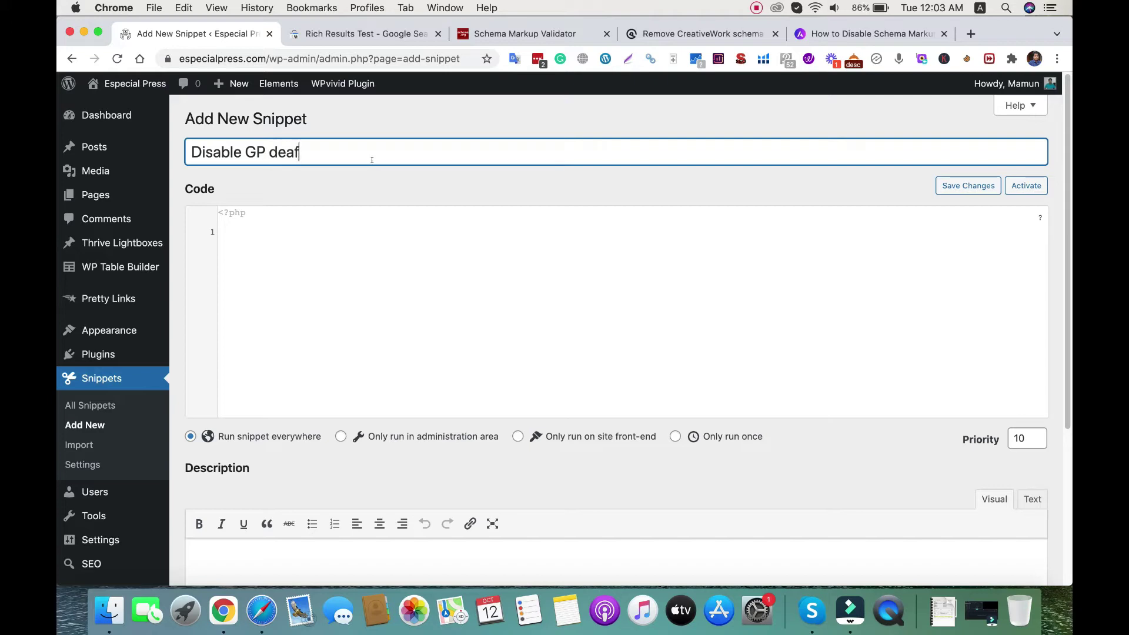
text(ult)
key(BackSpace)
key(BackSpace)
key(BackSpace)
key(BackSpace)
text(fault schema)
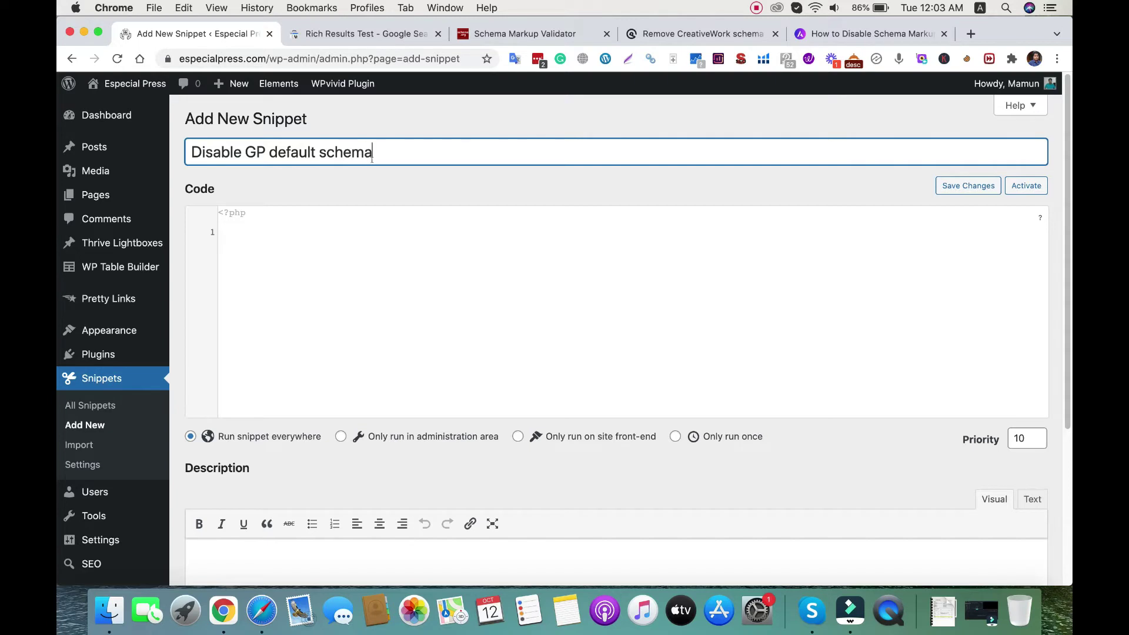
click(258, 229)
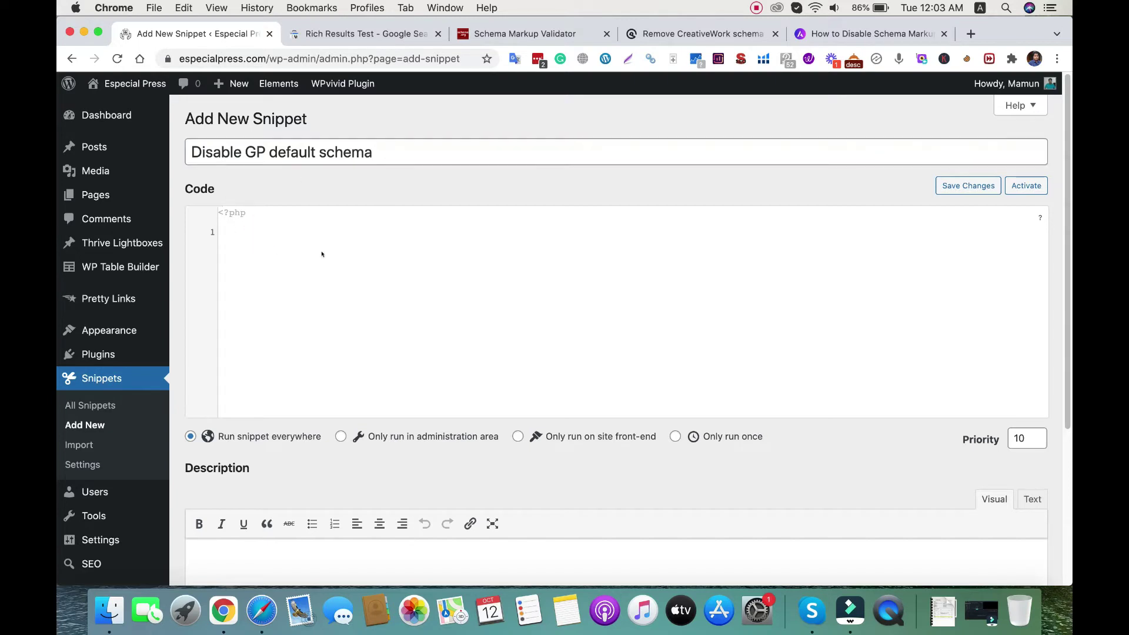
key(super+v)
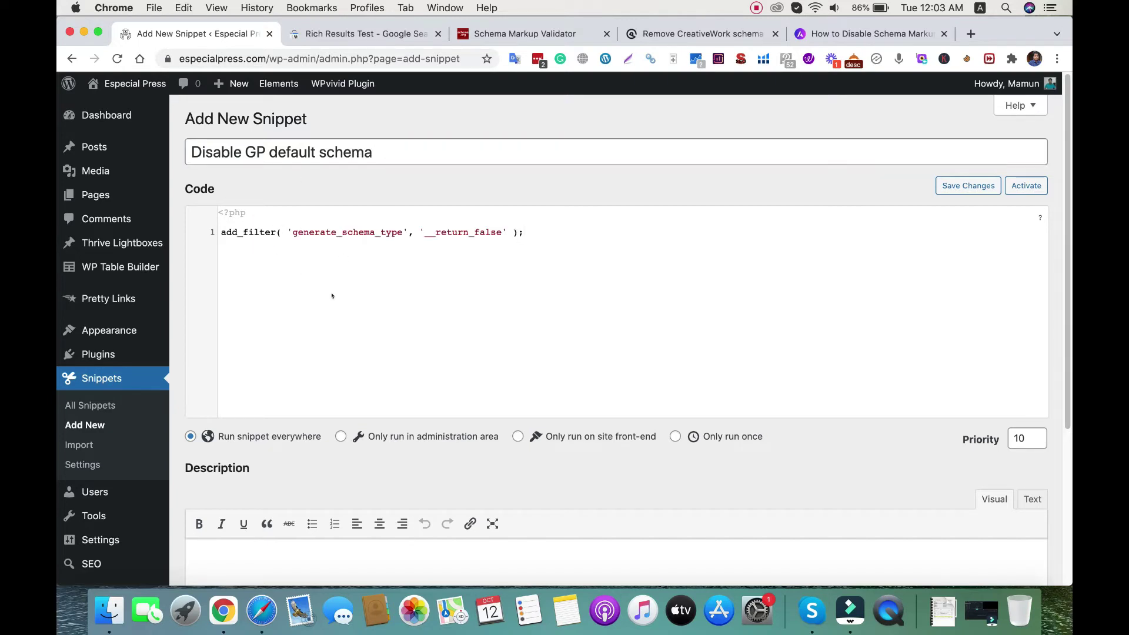
scroll(332, 296, down, 5)
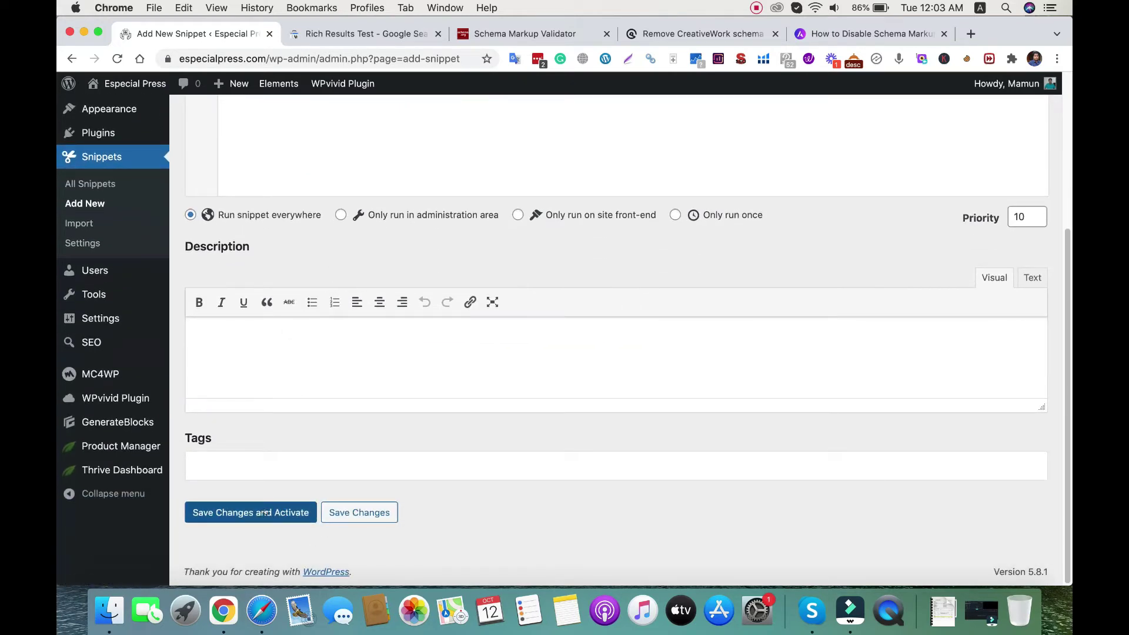
click(235, 514)
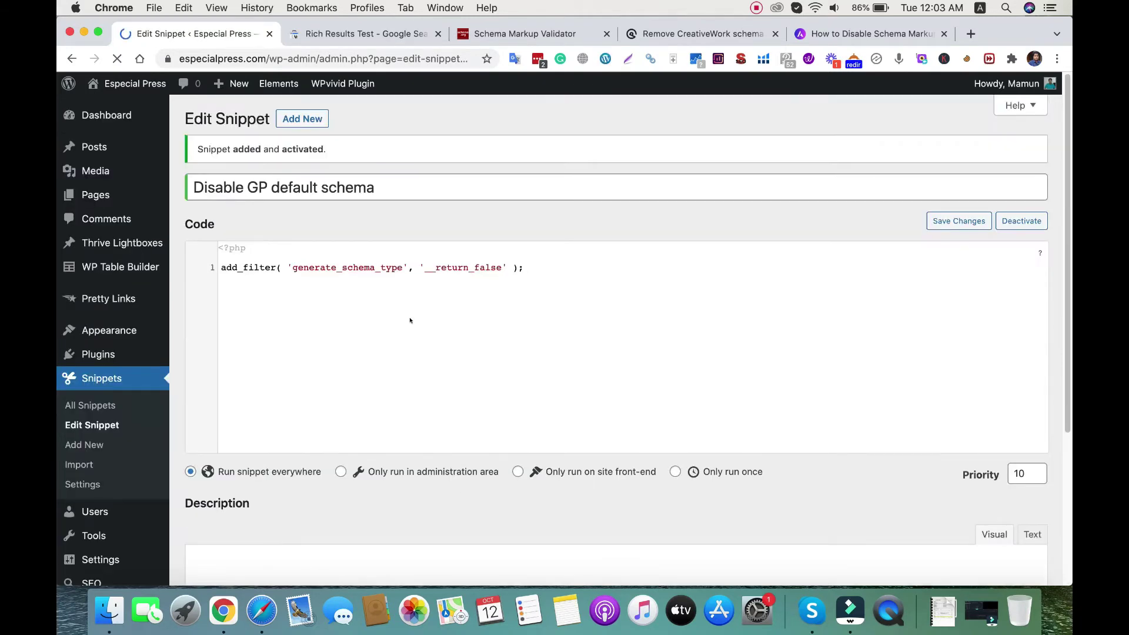
Step: Clear the previous test from the Schema Markup Validator's address
click(535, 35)
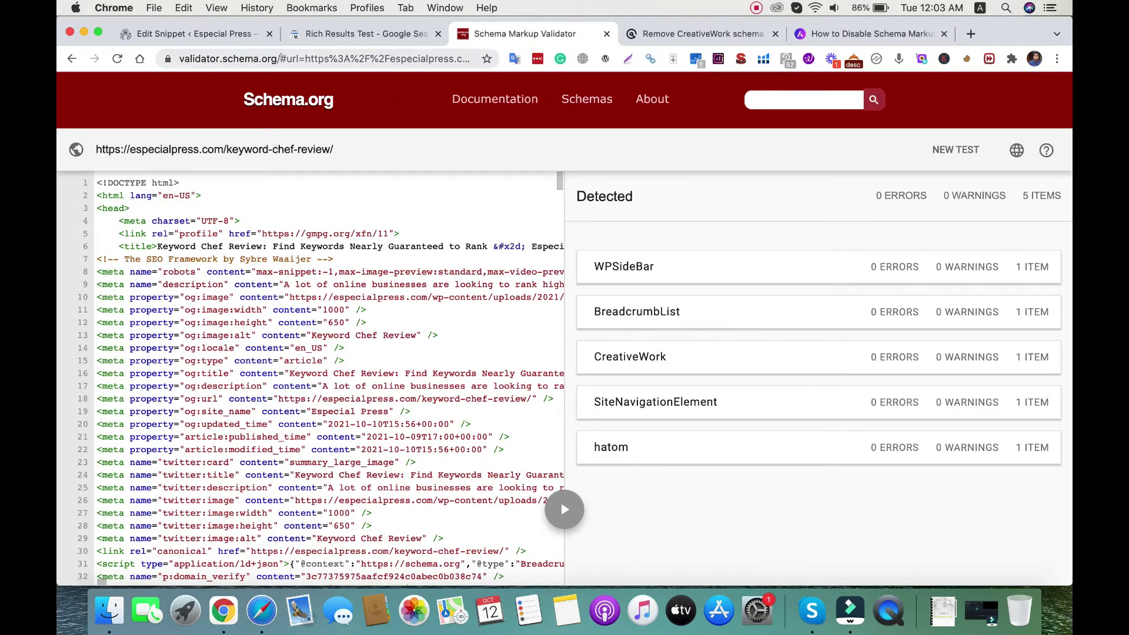
drag(280, 57, 584, 85)
key(BackSpace)
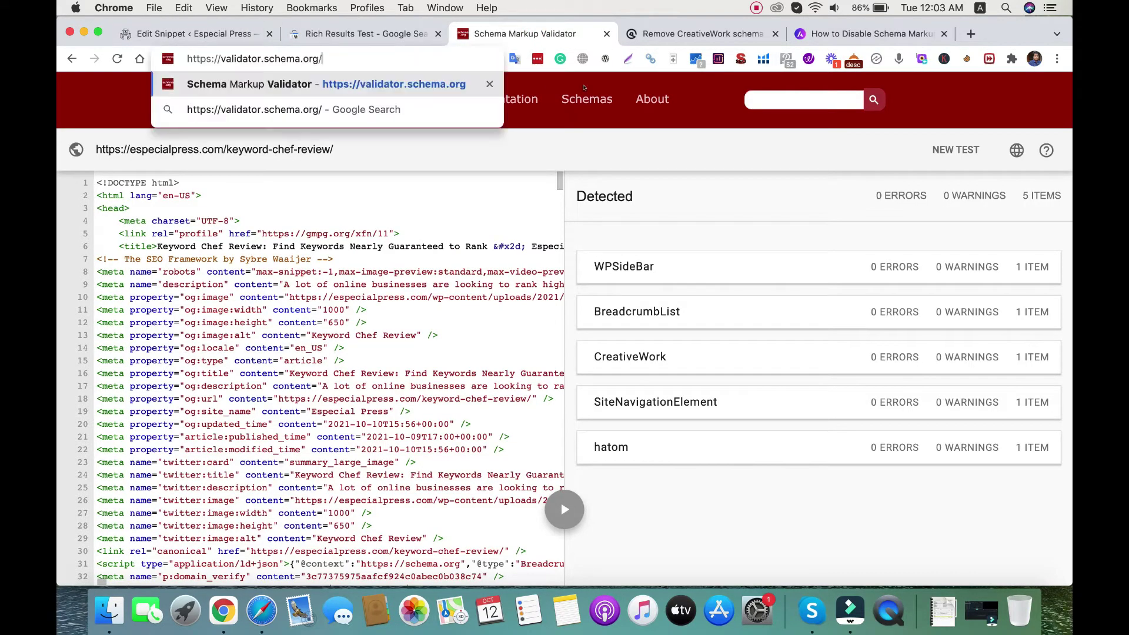
key(Return)
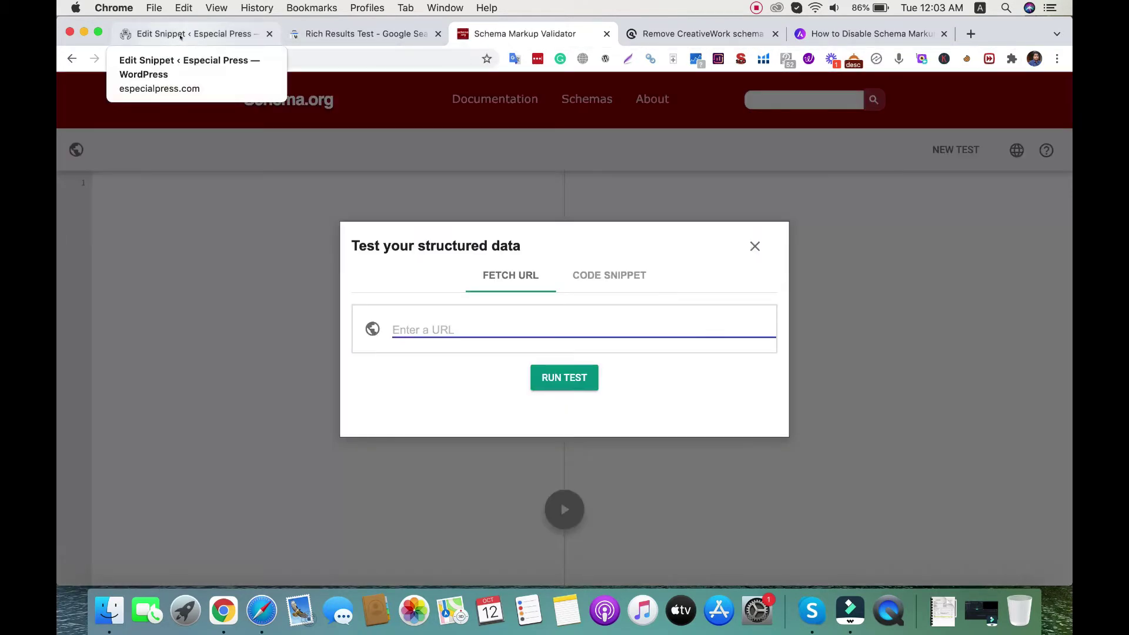
Step: Copy the Keyword Chef Review post URL and rerun the validator test on it
click(180, 36)
mouse_move(129, 84)
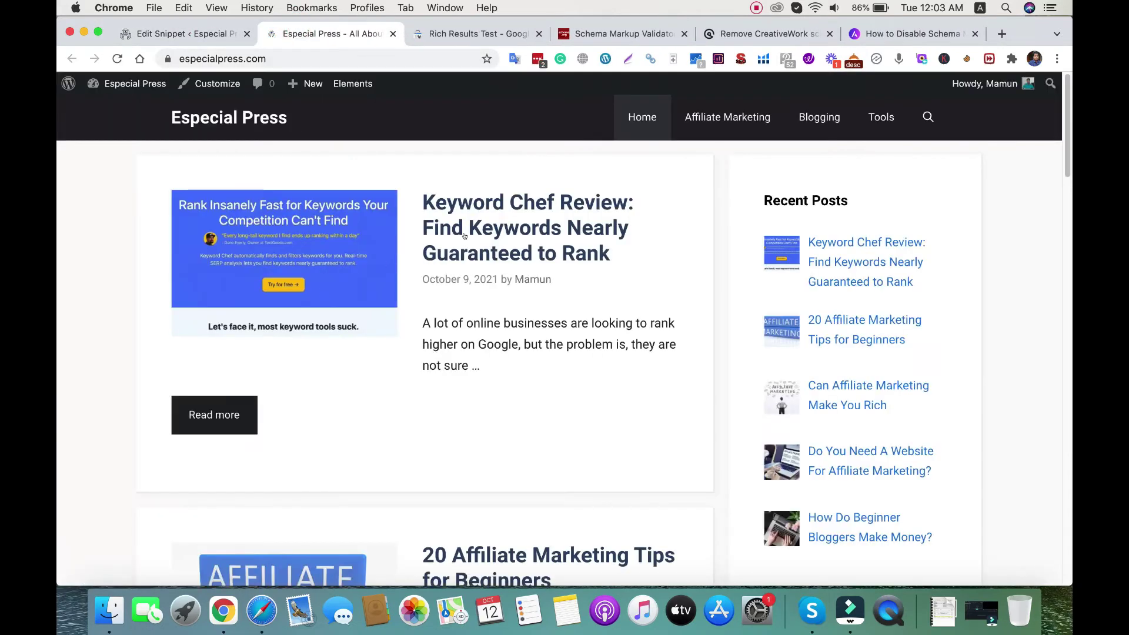
click(276, 203)
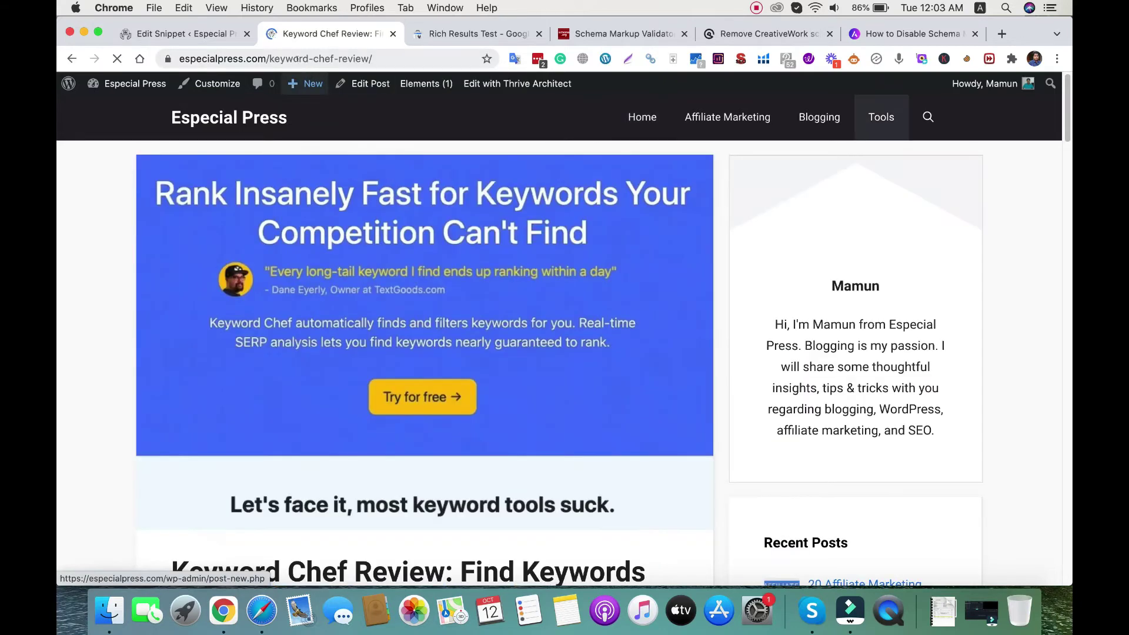
click(299, 58)
right_click(299, 58)
click(335, 147)
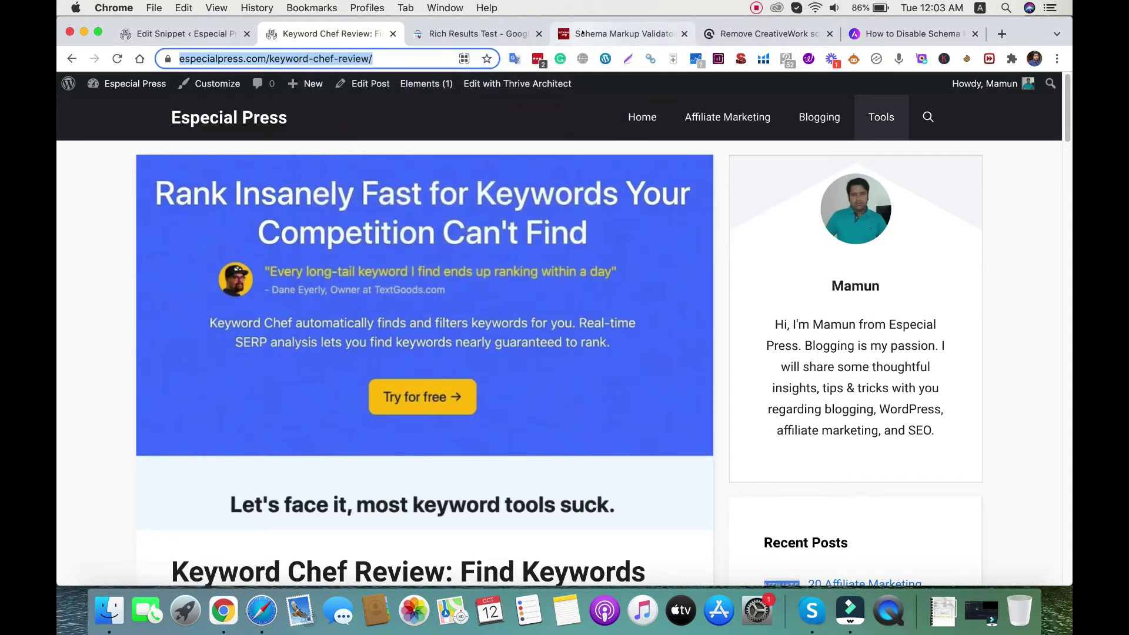
click(585, 33)
key(super+v)
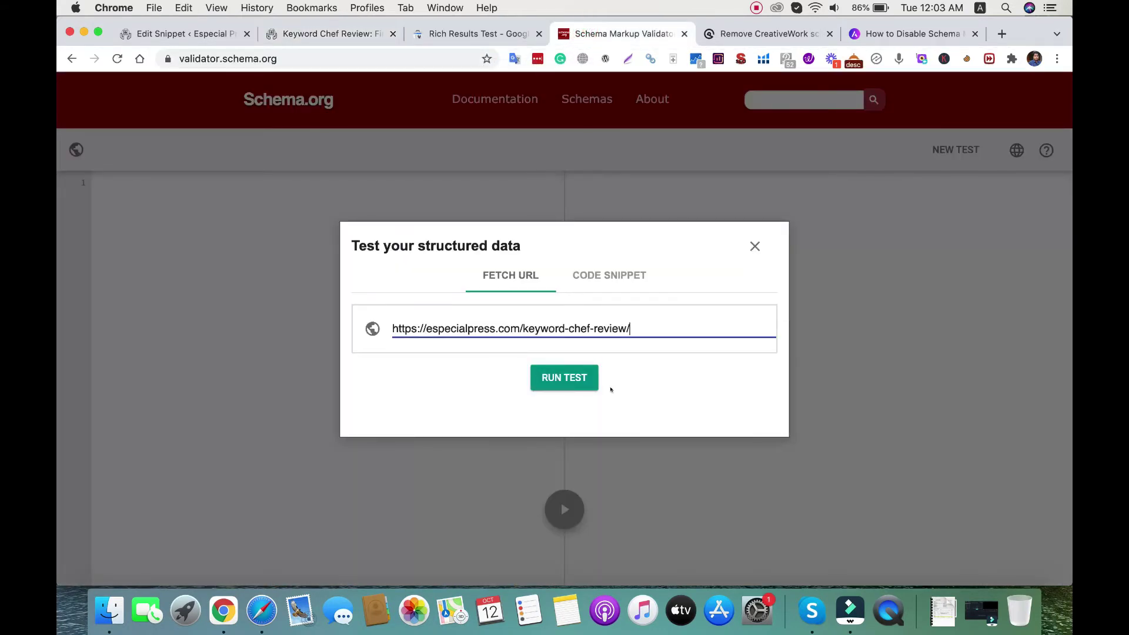
click(579, 378)
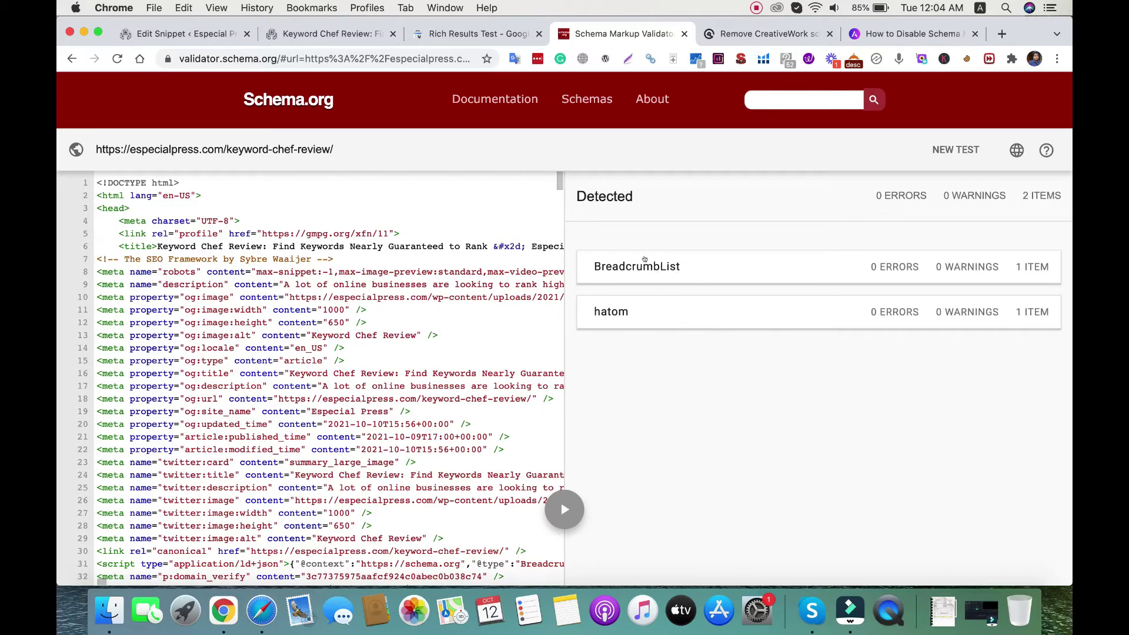
Step: Compare the new results, showing only BreadcrumbList and hatom, against the post and forum code
click(288, 42)
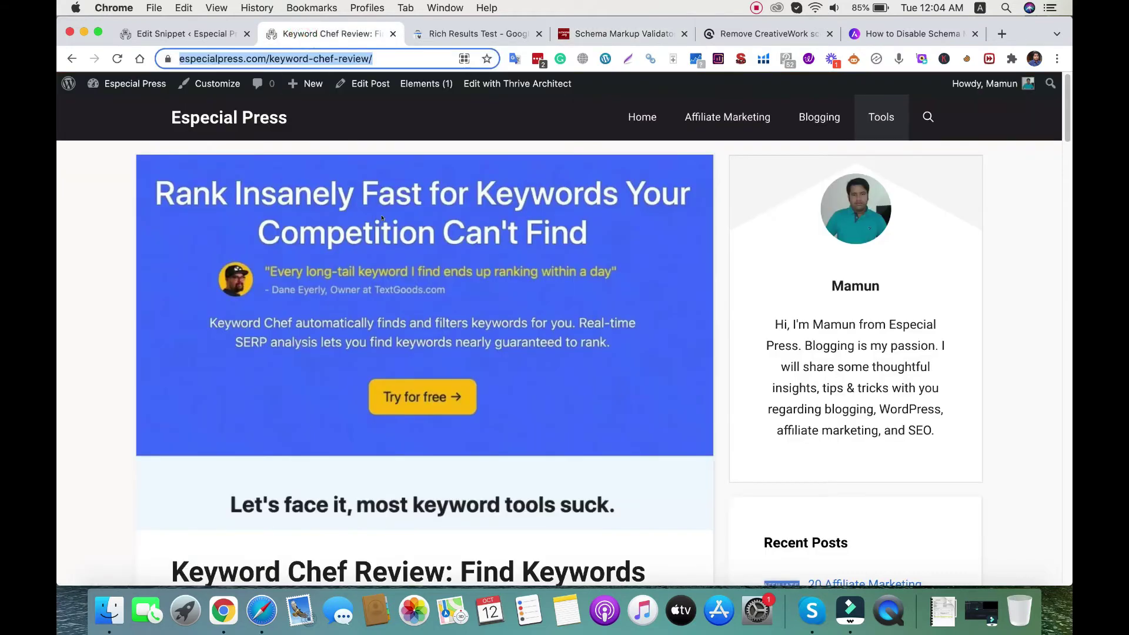
scroll(381, 219, down, 2)
scroll(381, 218, down, 5)
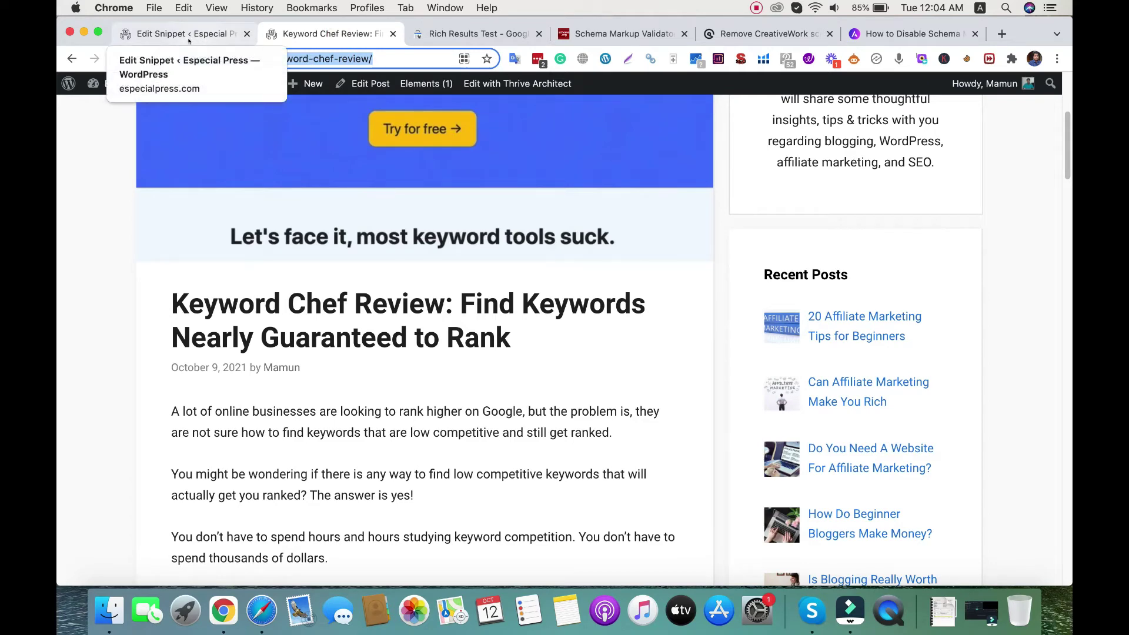
click(603, 34)
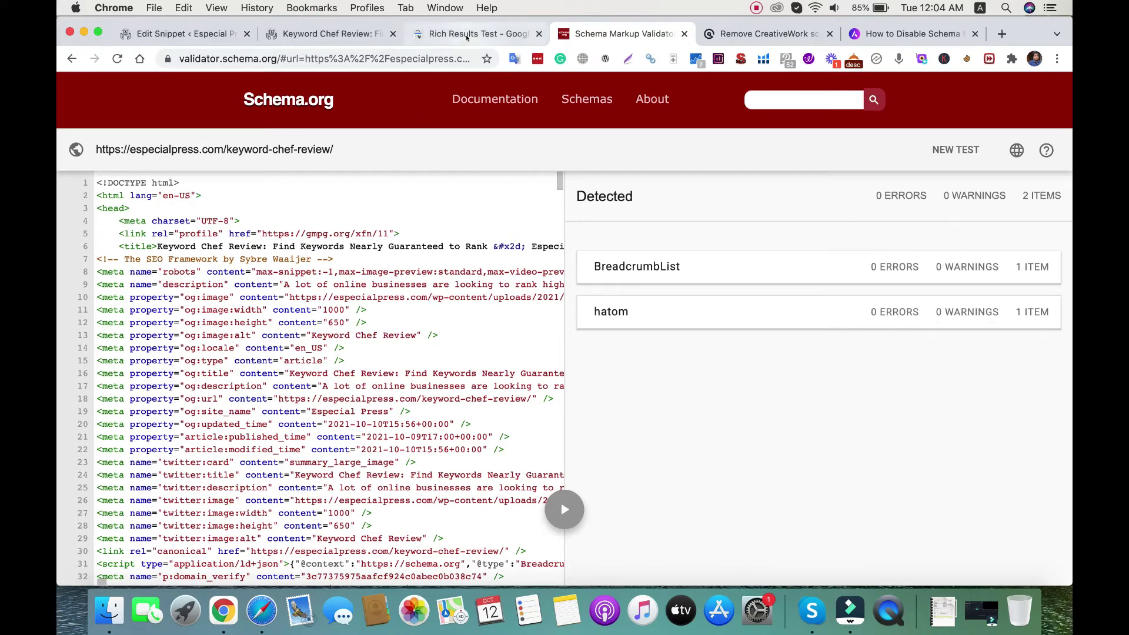
click(738, 33)
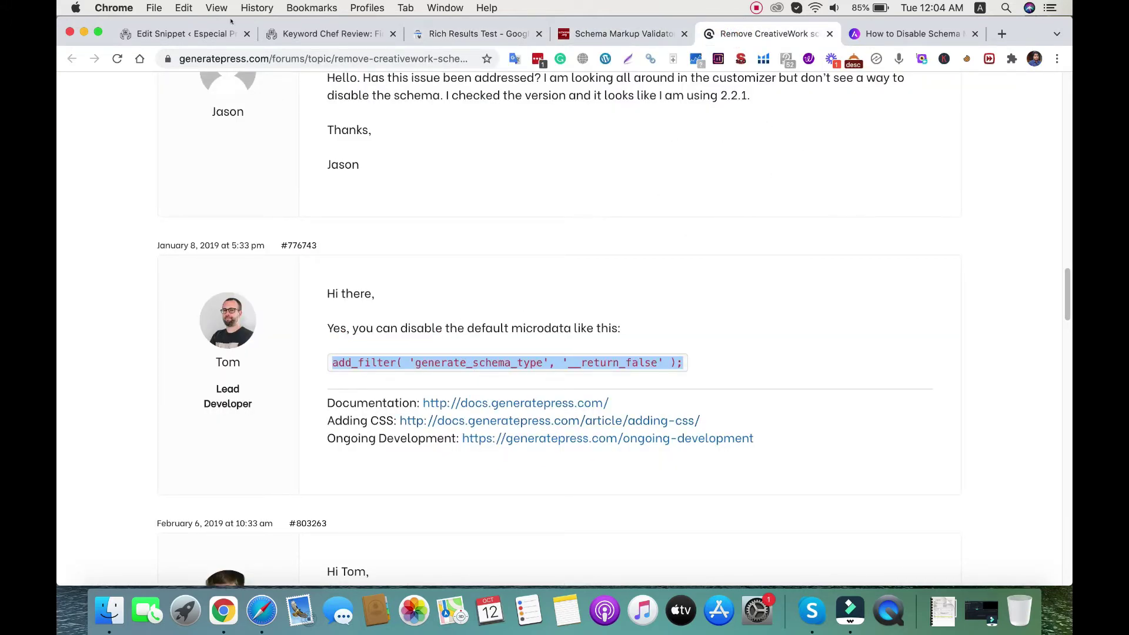
click(306, 34)
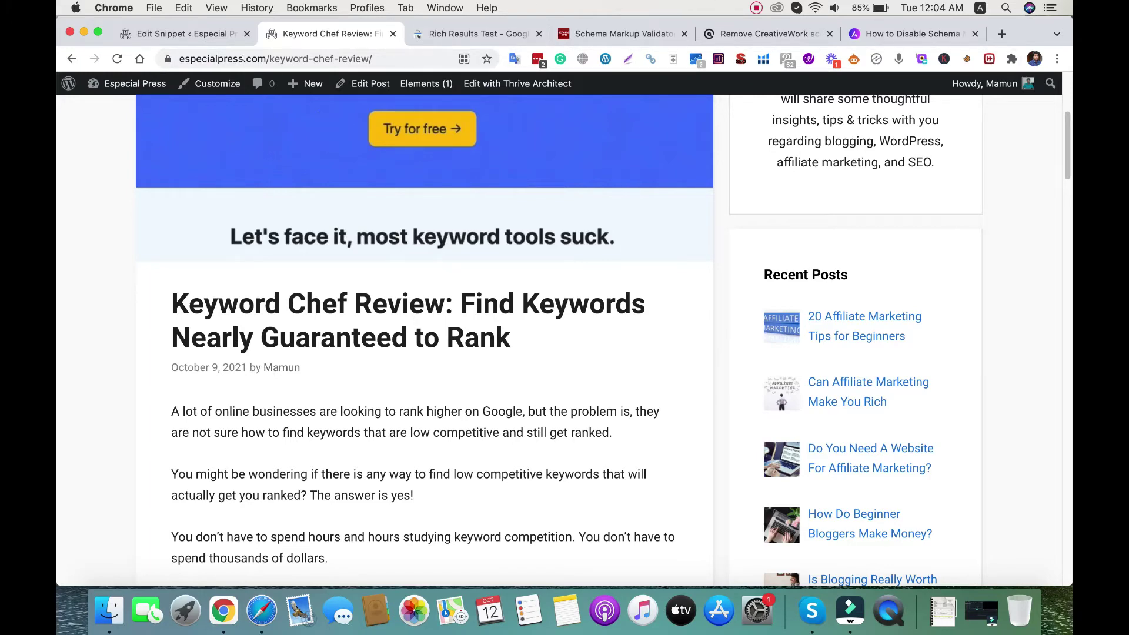
click(195, 31)
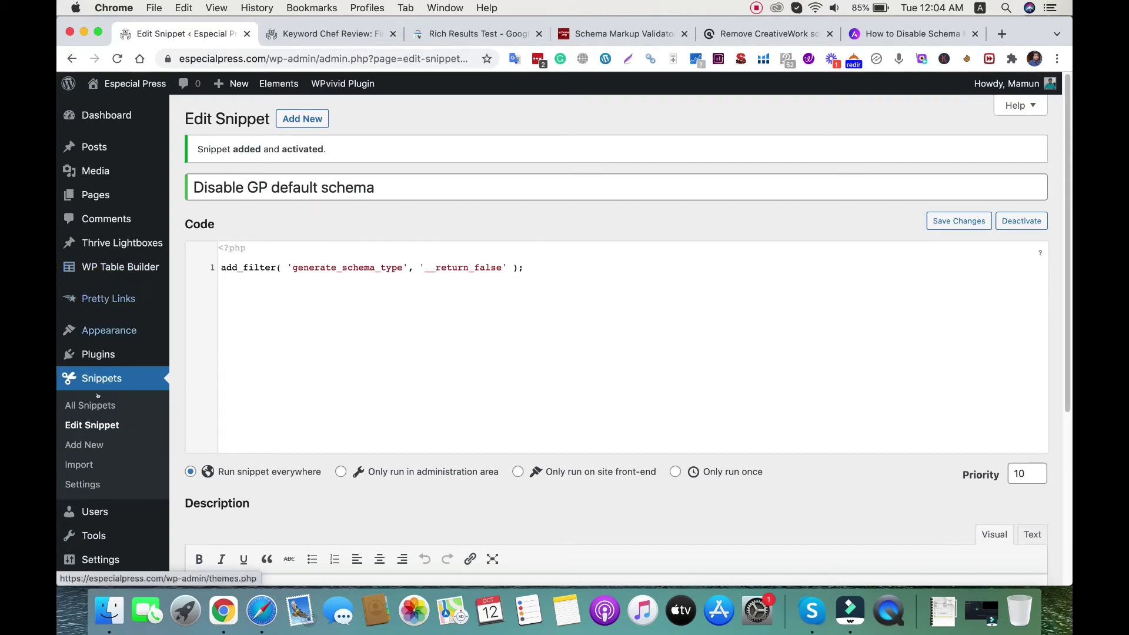
Step: Search plugins for 'schema', then install and activate Schema & Structured Data for WP & AMP
mouse_move(87, 350)
click(195, 375)
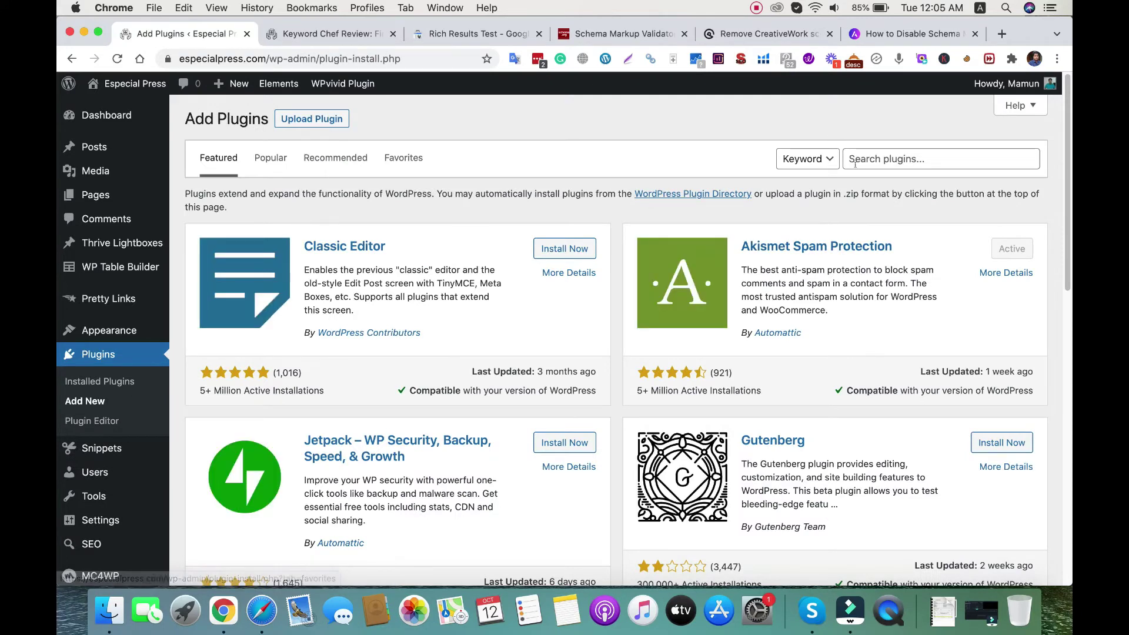
click(887, 159)
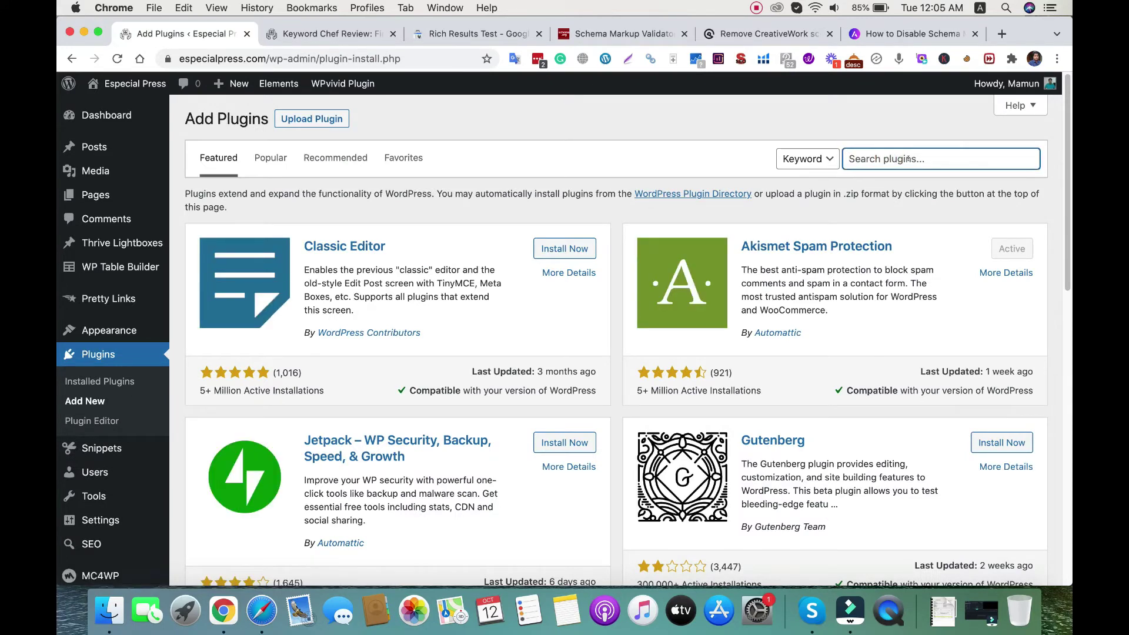
text(schema)
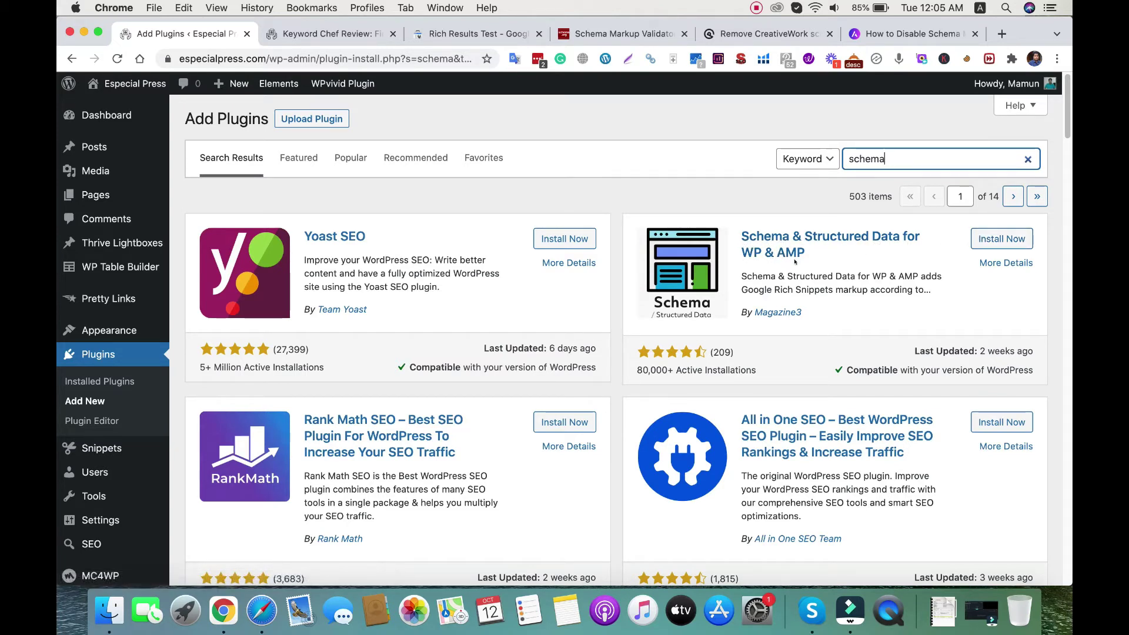
click(1002, 239)
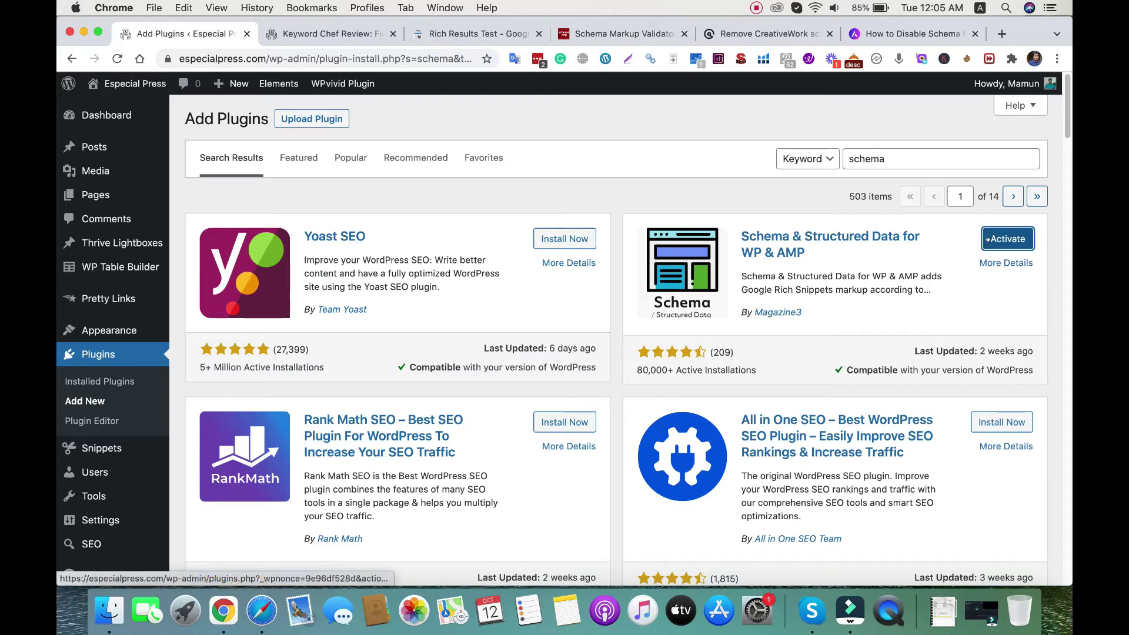
click(994, 240)
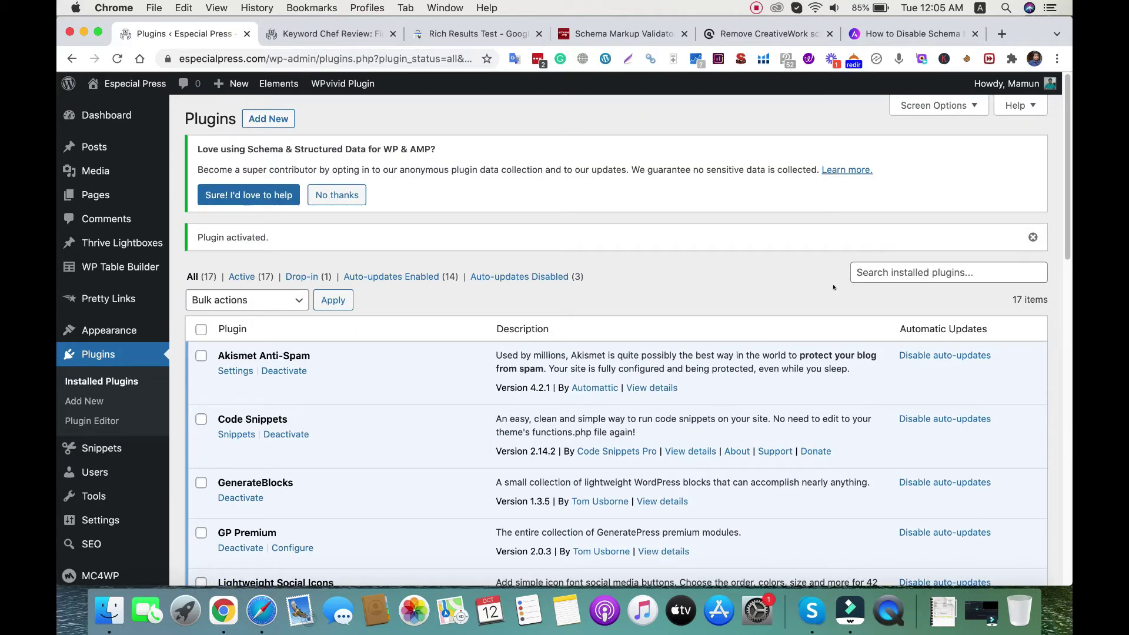
scroll(283, 384, down, 3)
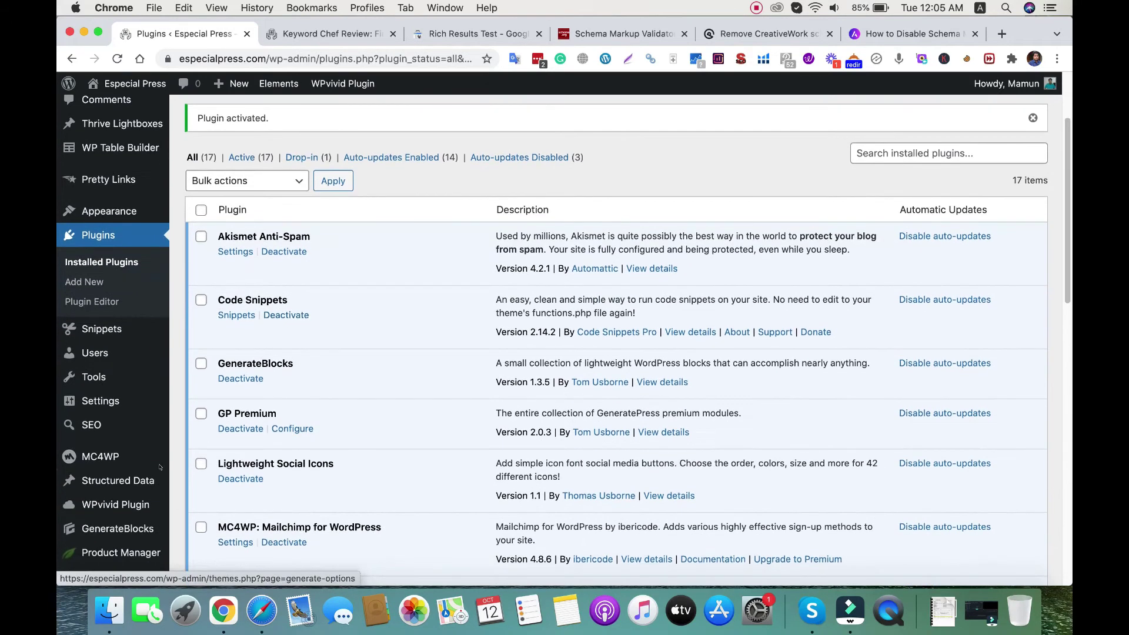
mouse_move(117, 493)
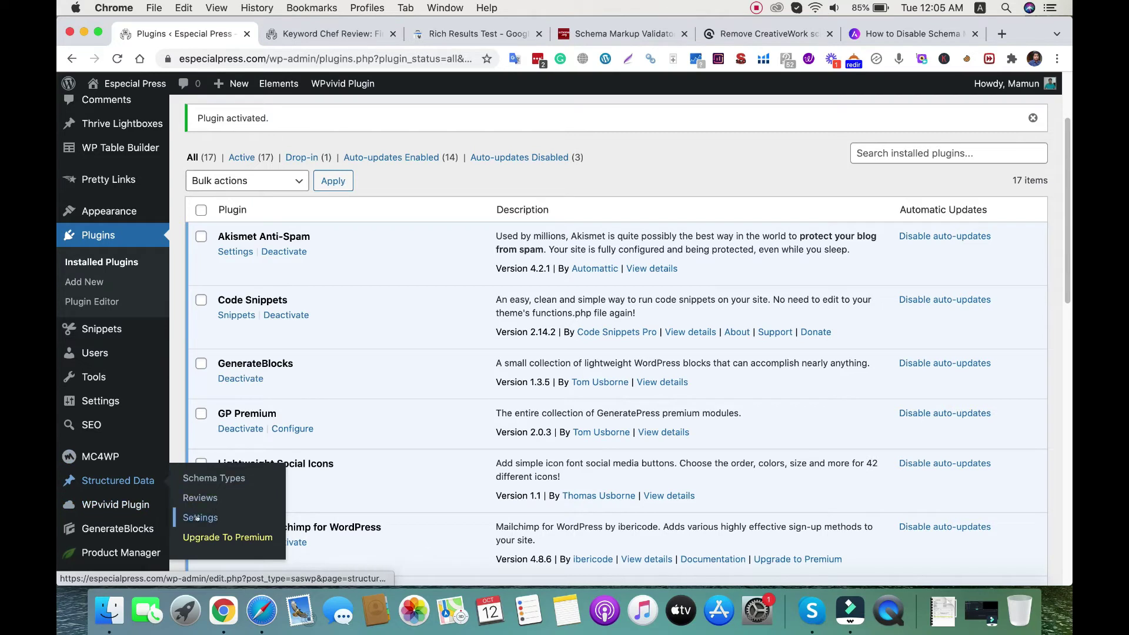
click(194, 518)
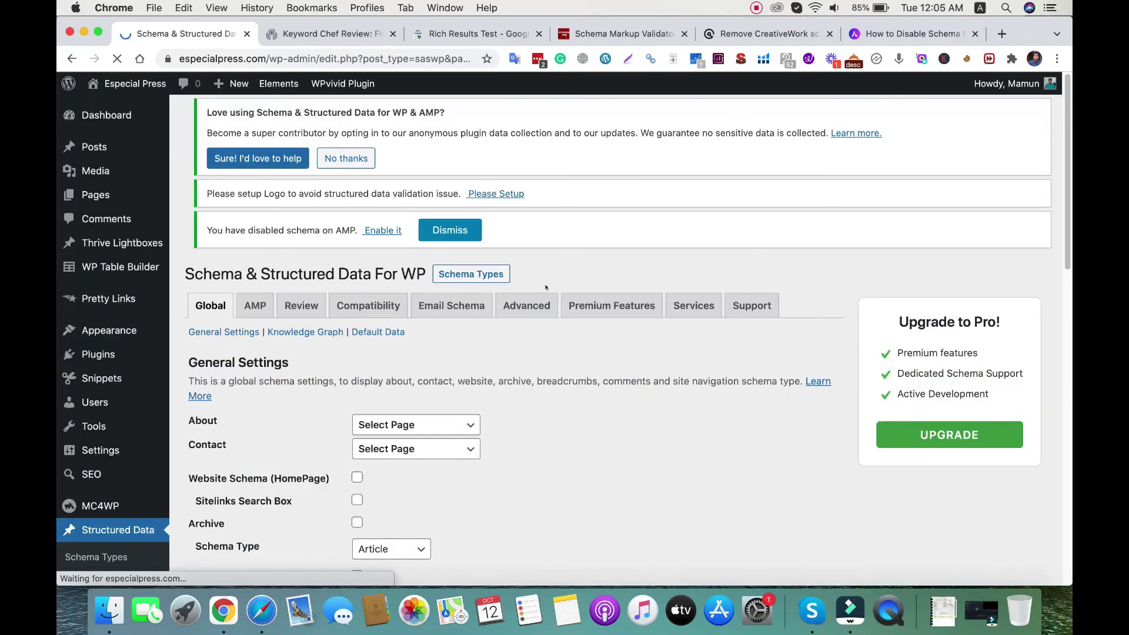
click(368, 346)
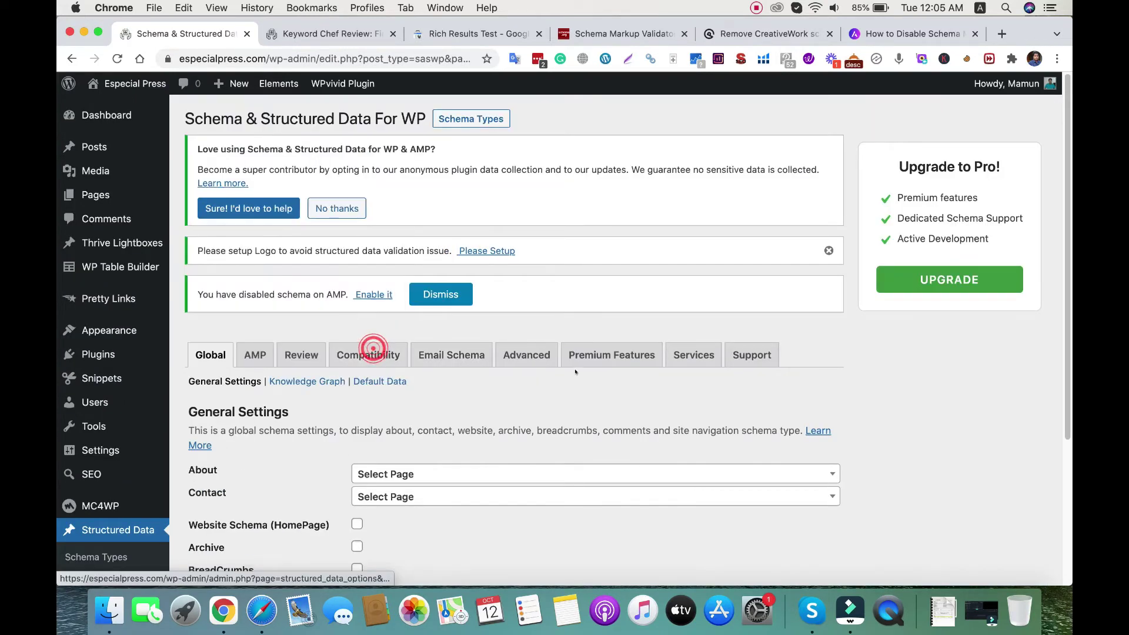
scroll(594, 362, down, 5)
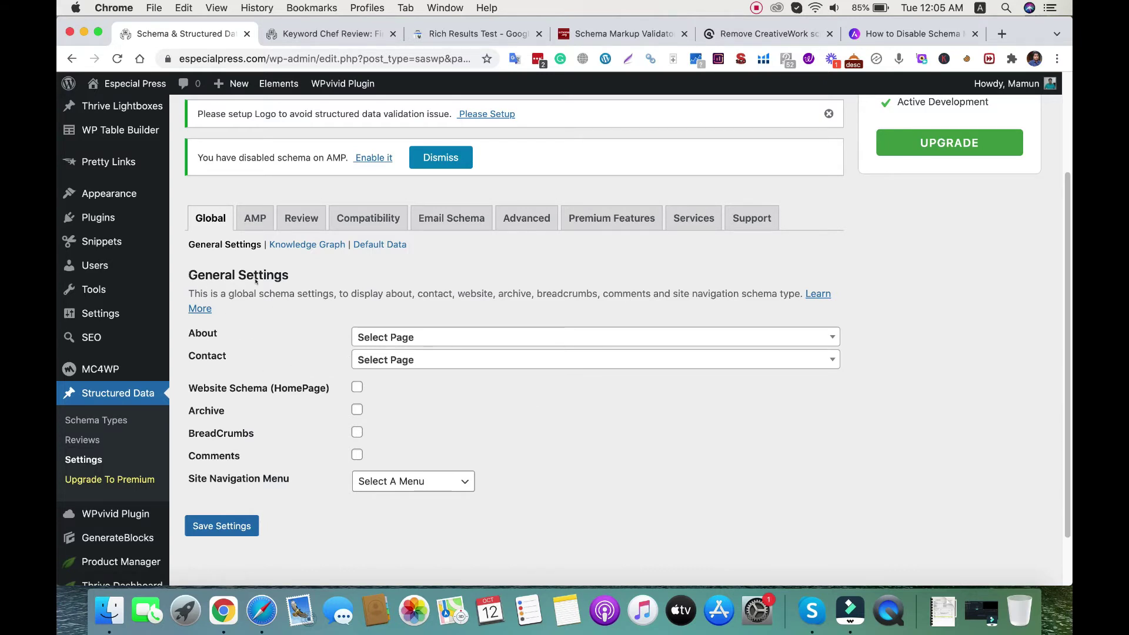
drag(185, 276, 289, 275)
click(345, 271)
click(429, 342)
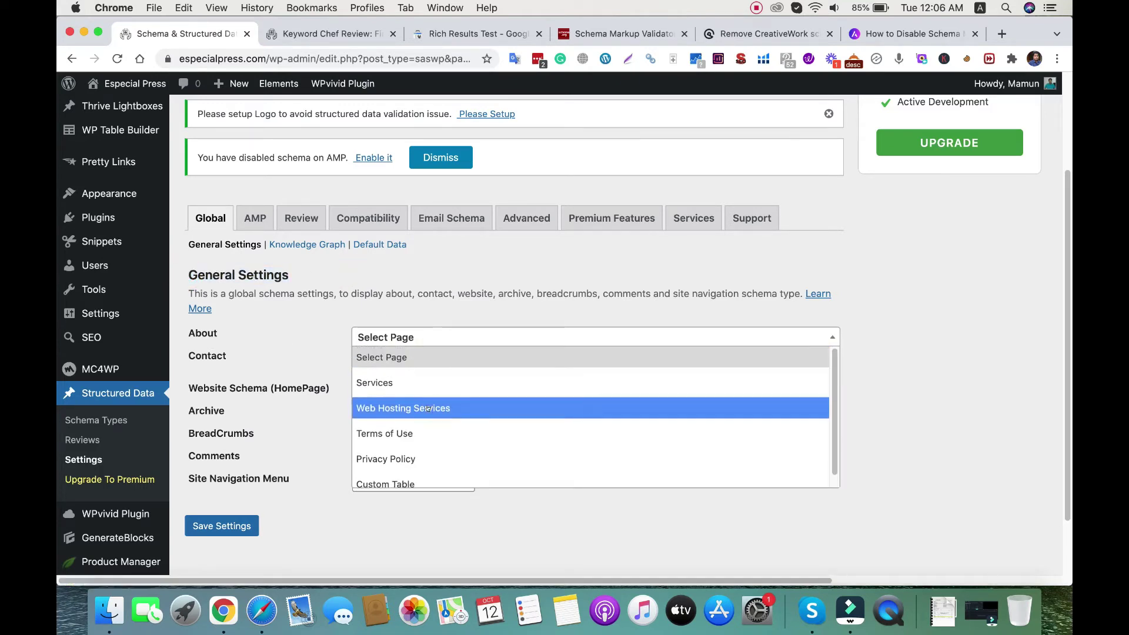
click(318, 331)
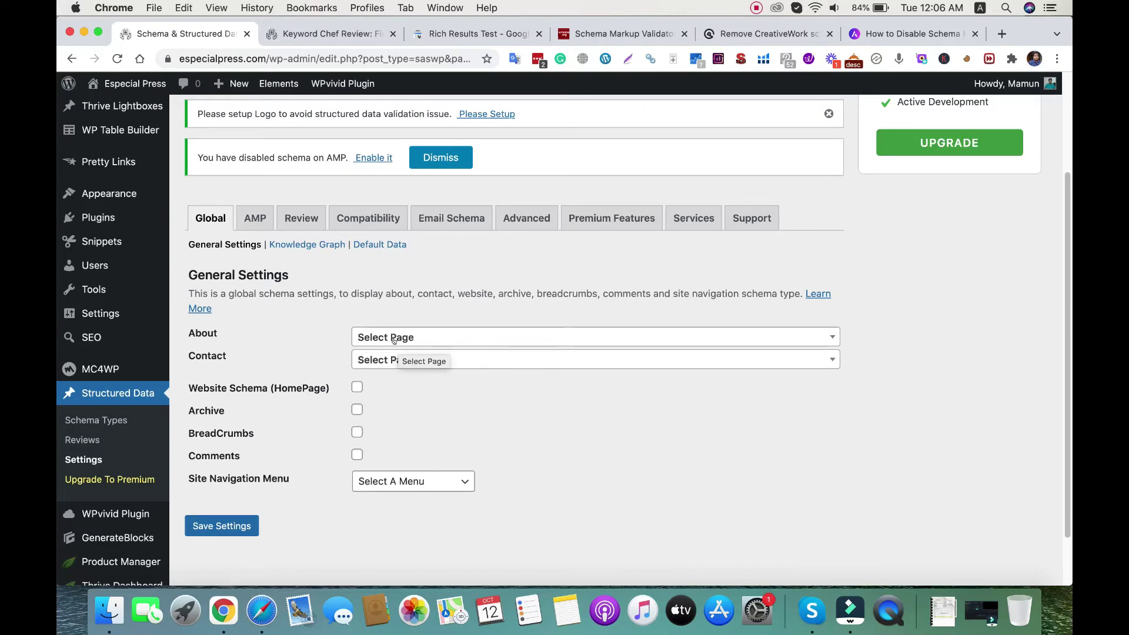
click(272, 355)
click(372, 353)
scroll(417, 456, down, 1)
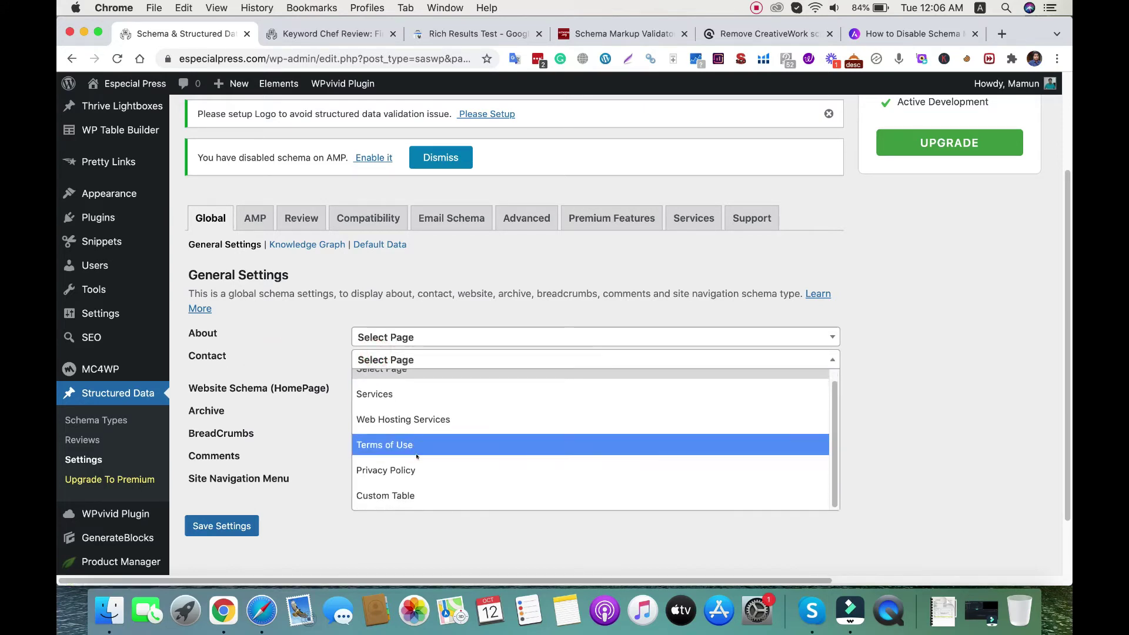
scroll(417, 456, up, 1)
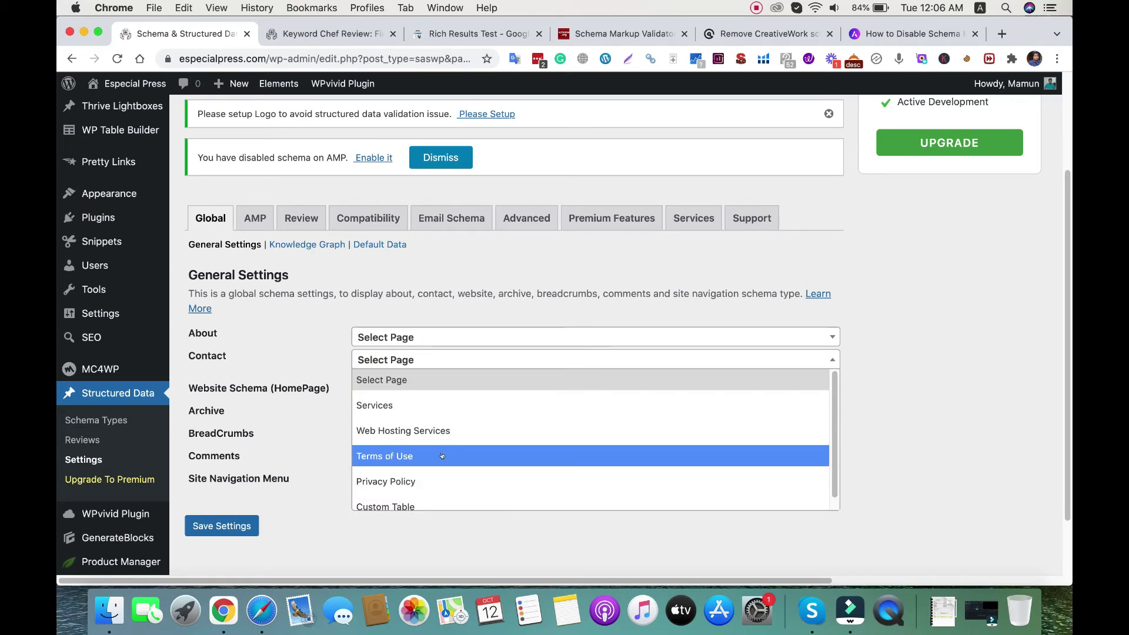
scroll(445, 457, down, 1)
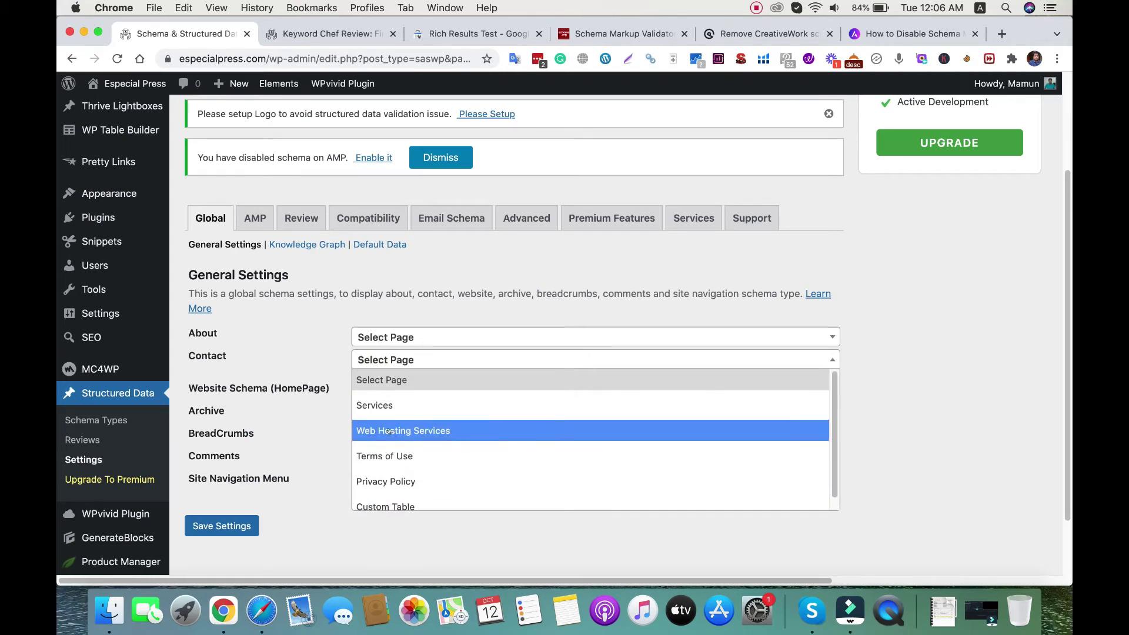
click(316, 350)
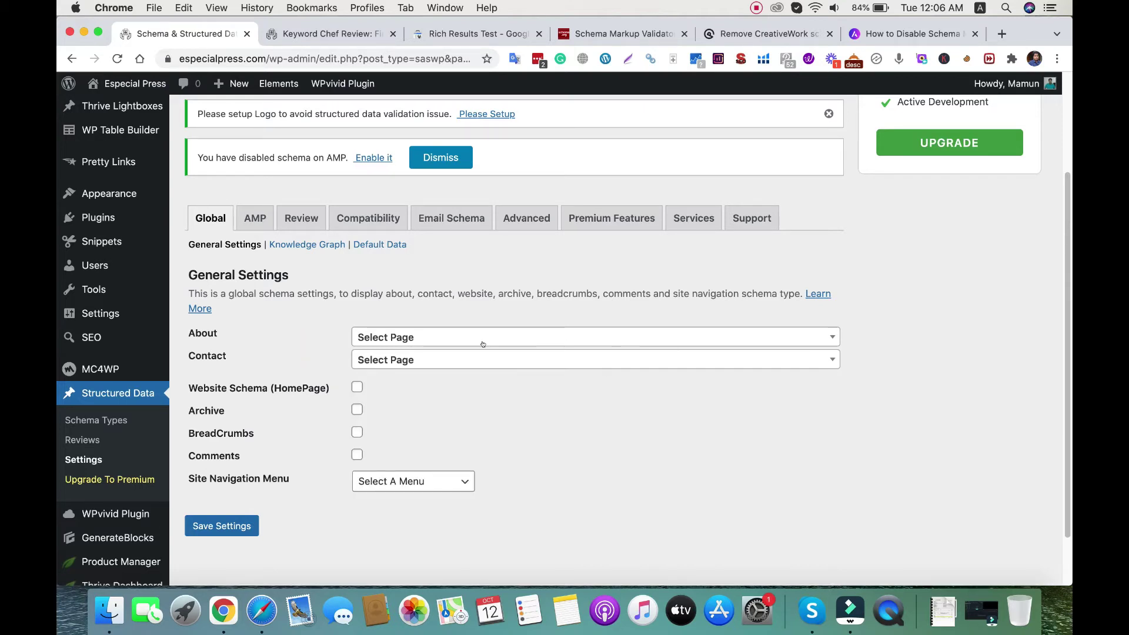
scroll(411, 386, down, 1)
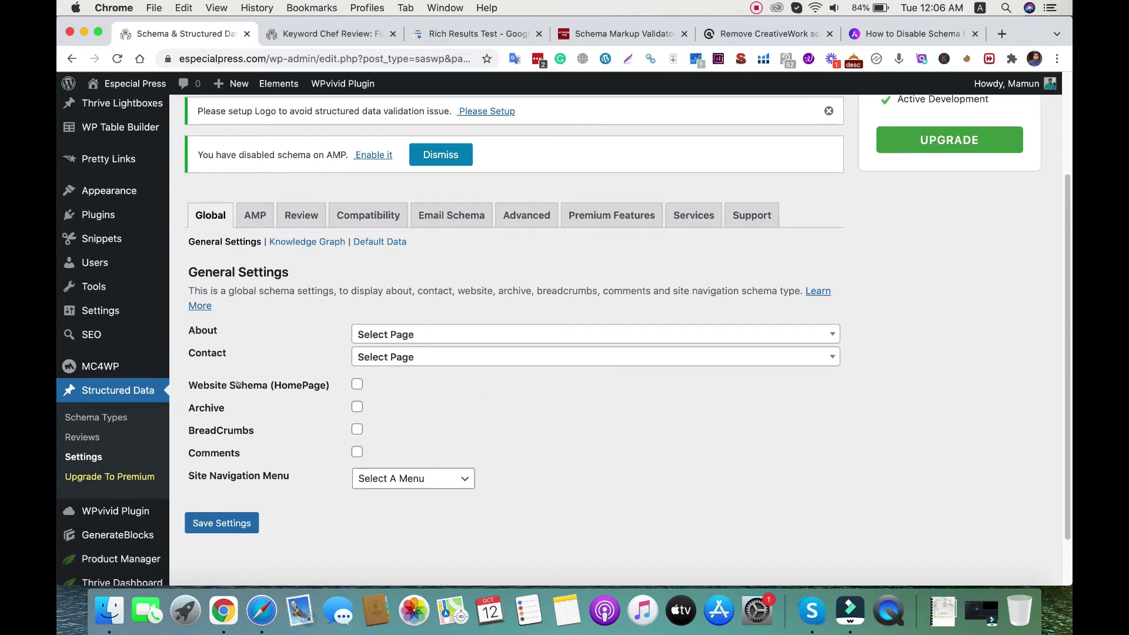
Step: Enable Website Schema (HomePage) and the Sitelinks Search Box
click(357, 384)
scroll(294, 388, down, 1)
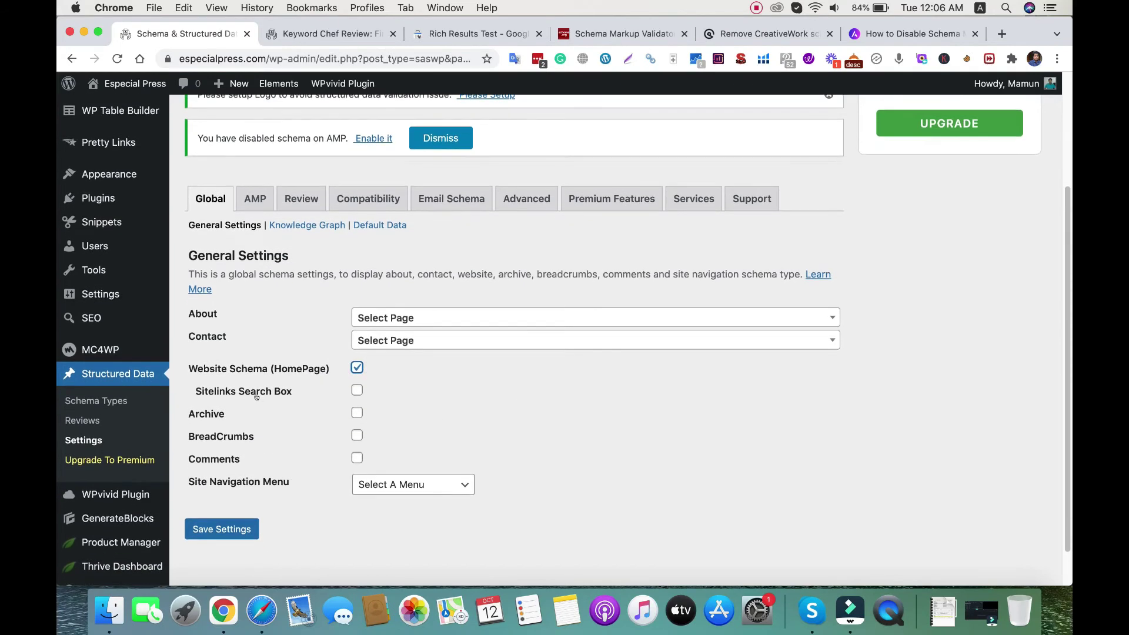
click(356, 391)
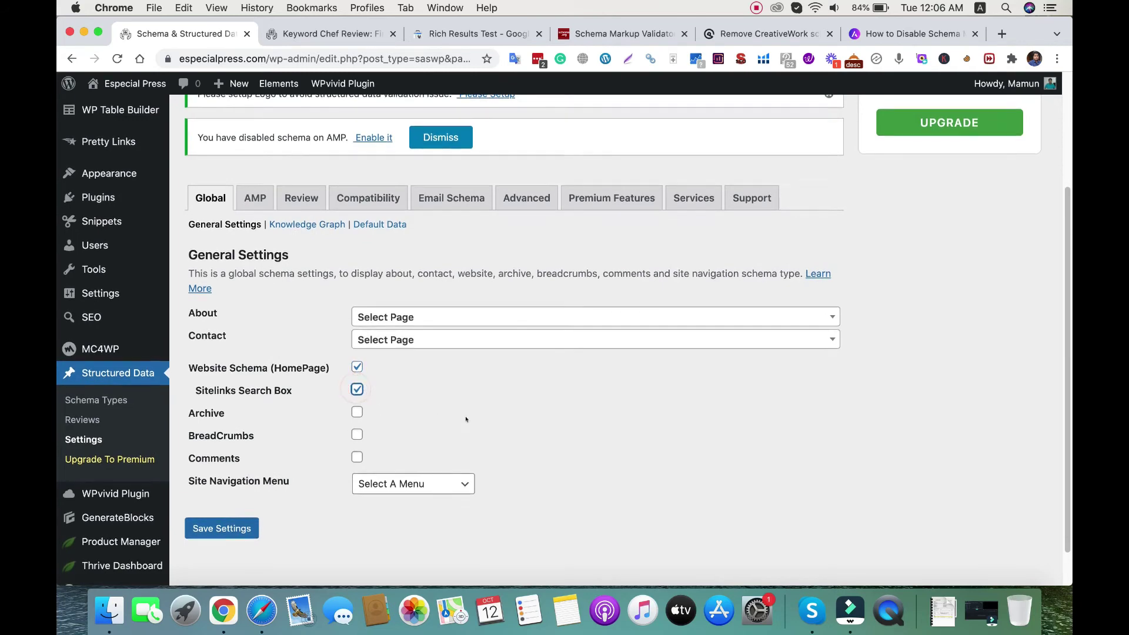
scroll(466, 419, down, 1)
scroll(466, 419, down, 1)
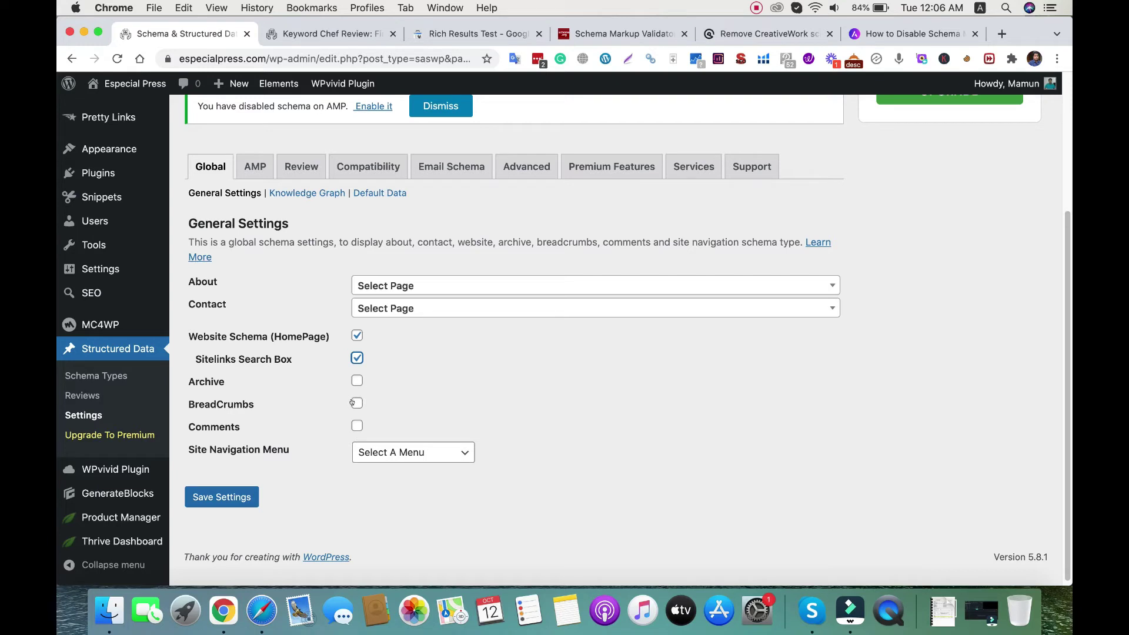
scroll(440, 395, down, 1)
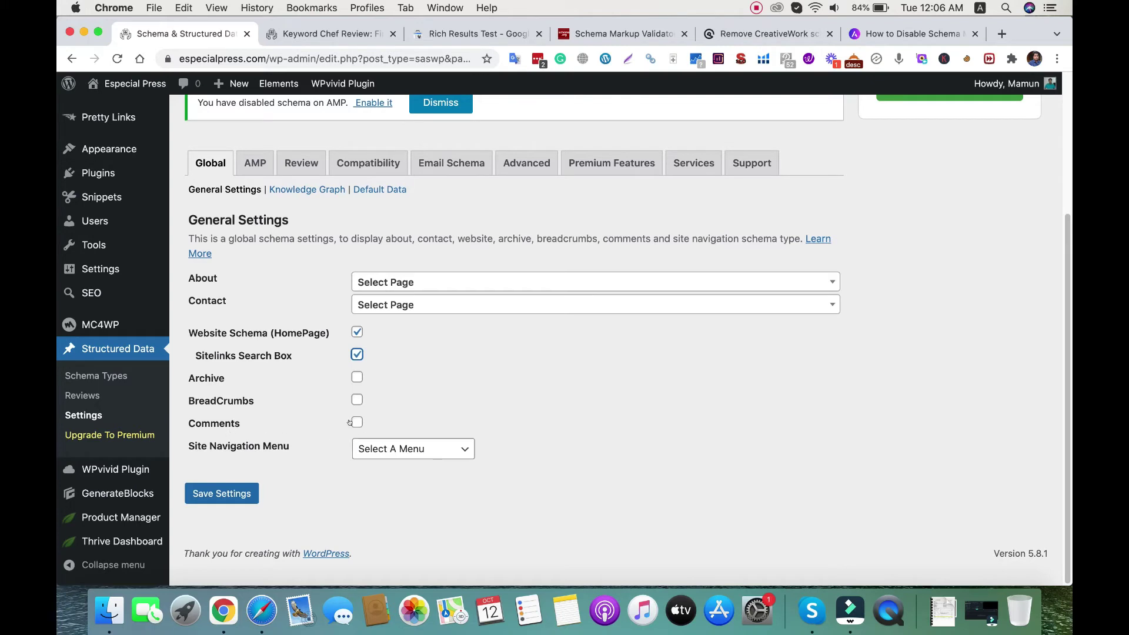
Step: Set Site Navigation Menu to Primary - Marketer and save the settings
click(459, 449)
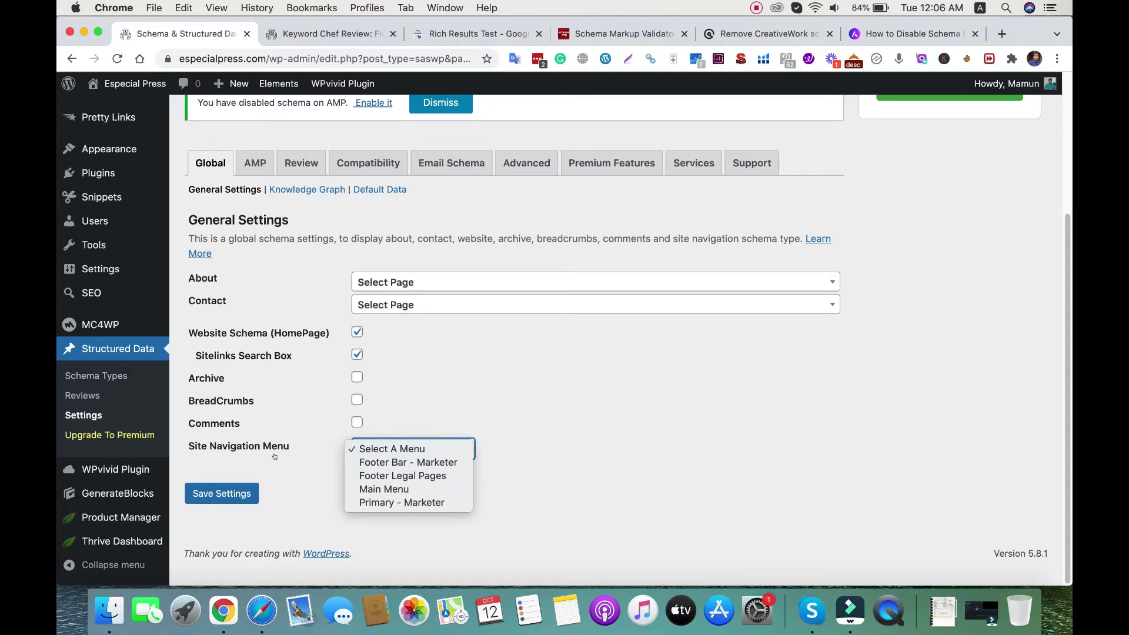
click(590, 452)
click(446, 451)
click(379, 503)
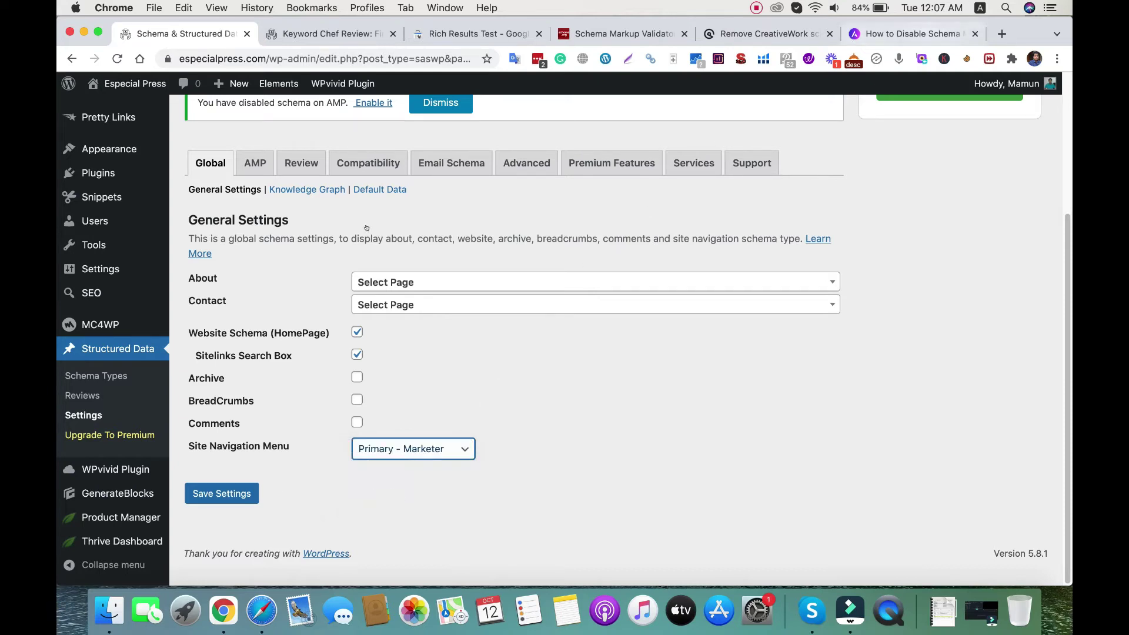
click(251, 487)
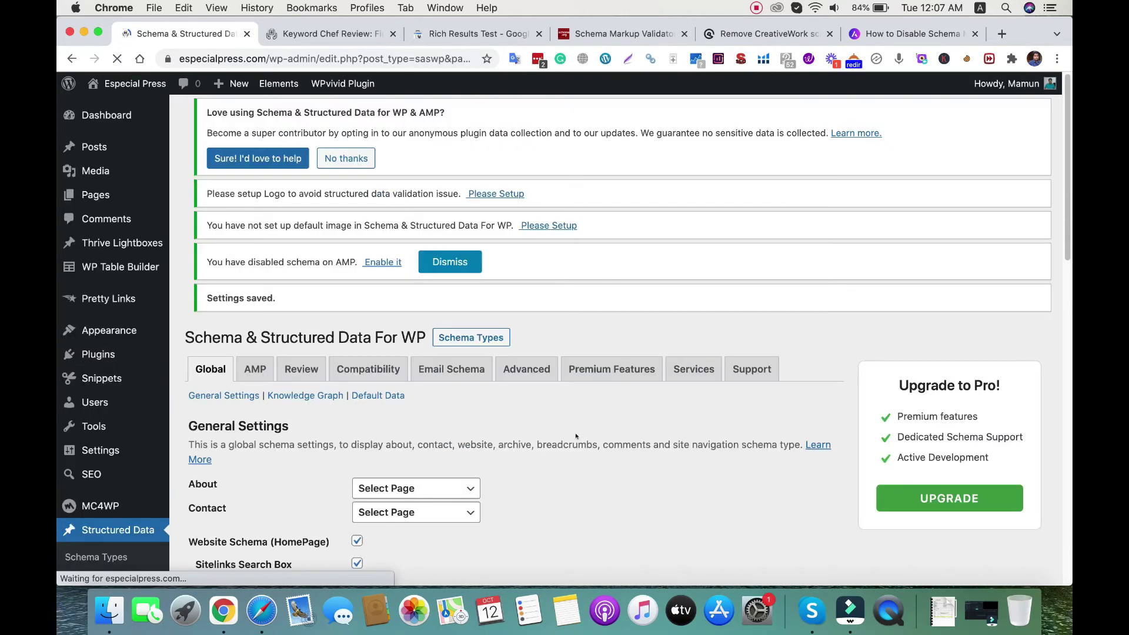
scroll(576, 436, down, 1)
scroll(575, 436, down, 3)
Step: Review the Knowledge Graph settings, closing the Logo media library without choosing a logo
click(310, 282)
scroll(560, 370, down, 1)
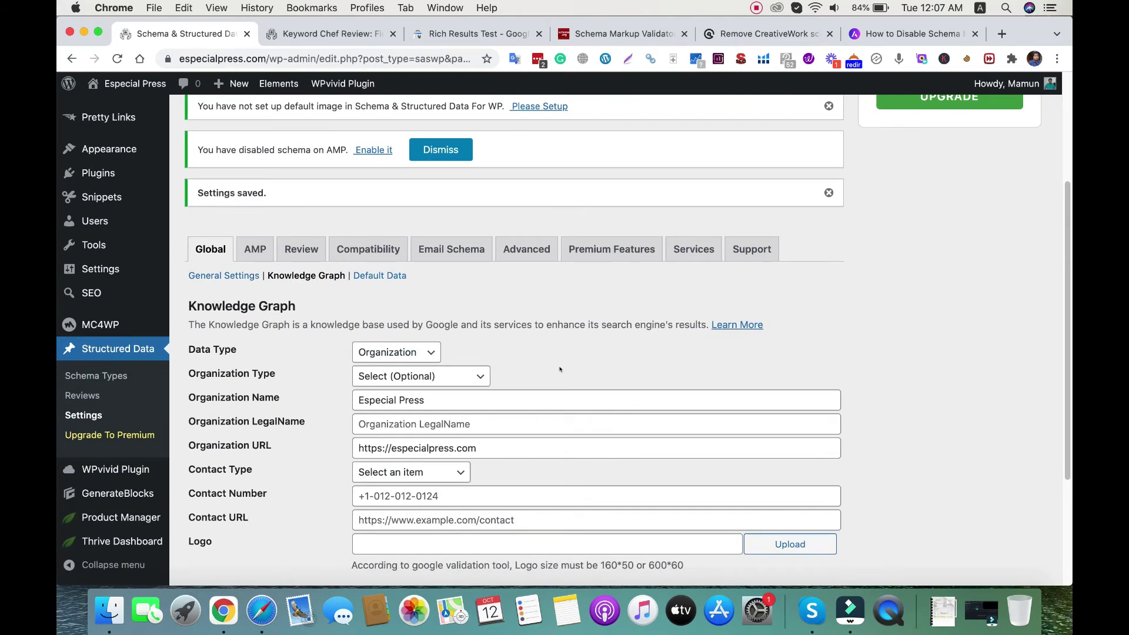
scroll(560, 370, down, 4)
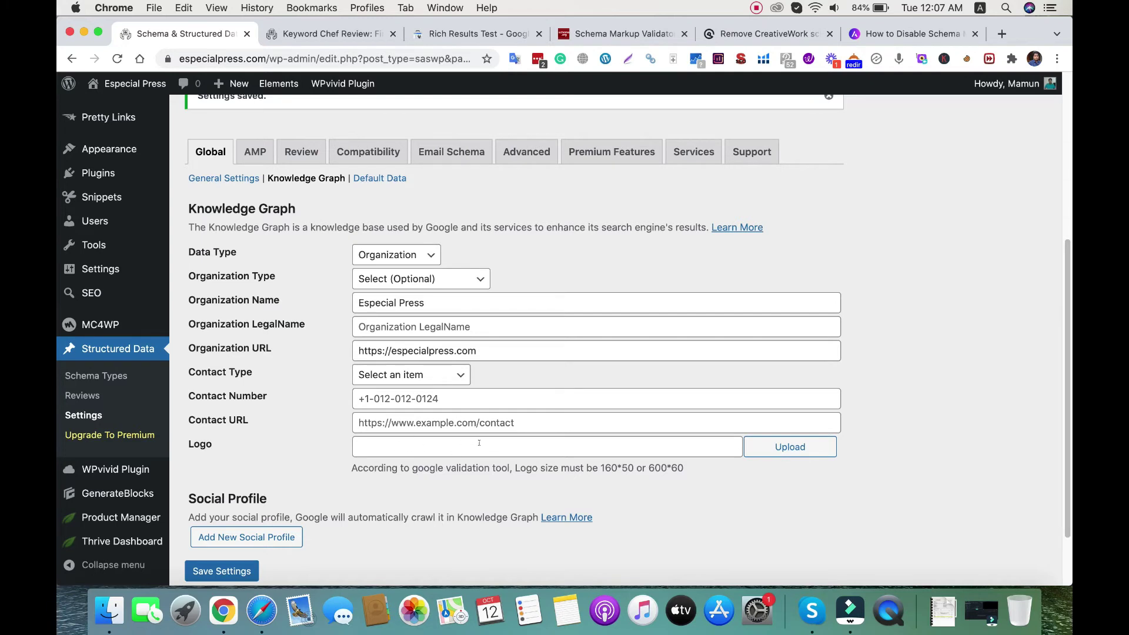
click(673, 496)
click(795, 451)
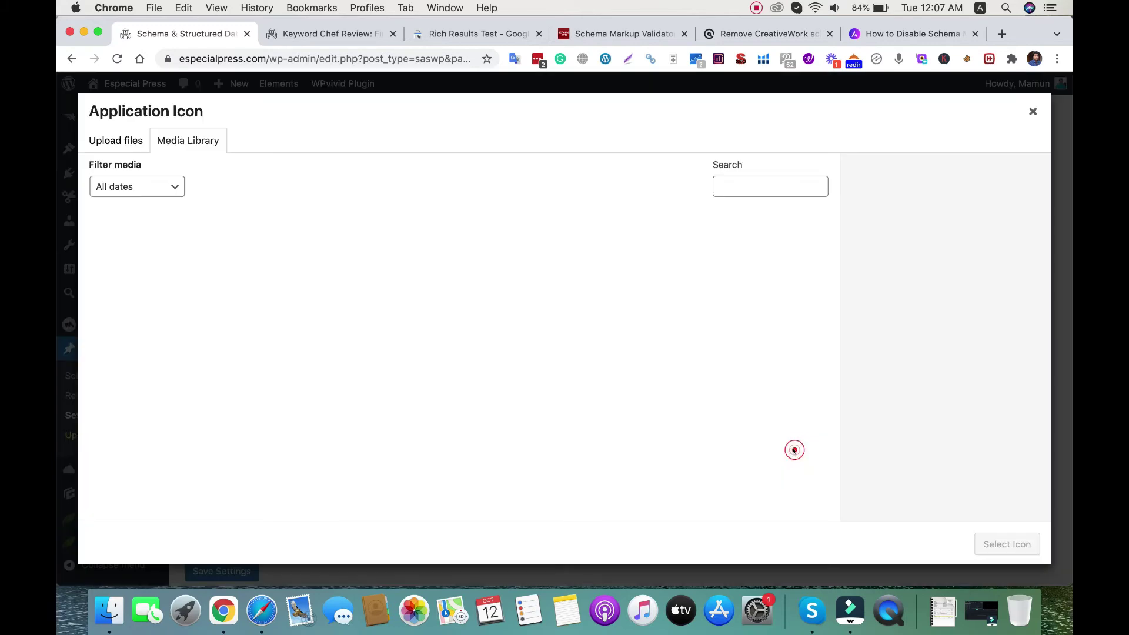
click(1033, 112)
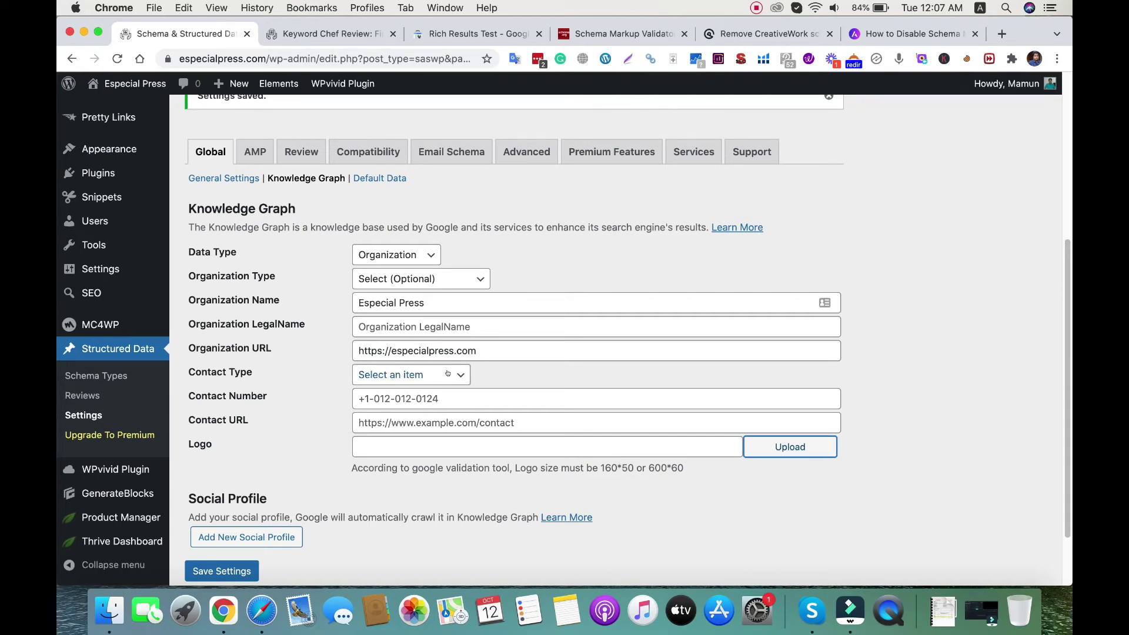
Step: Go to the Structured Data schema types list
scroll(588, 389, up, 2)
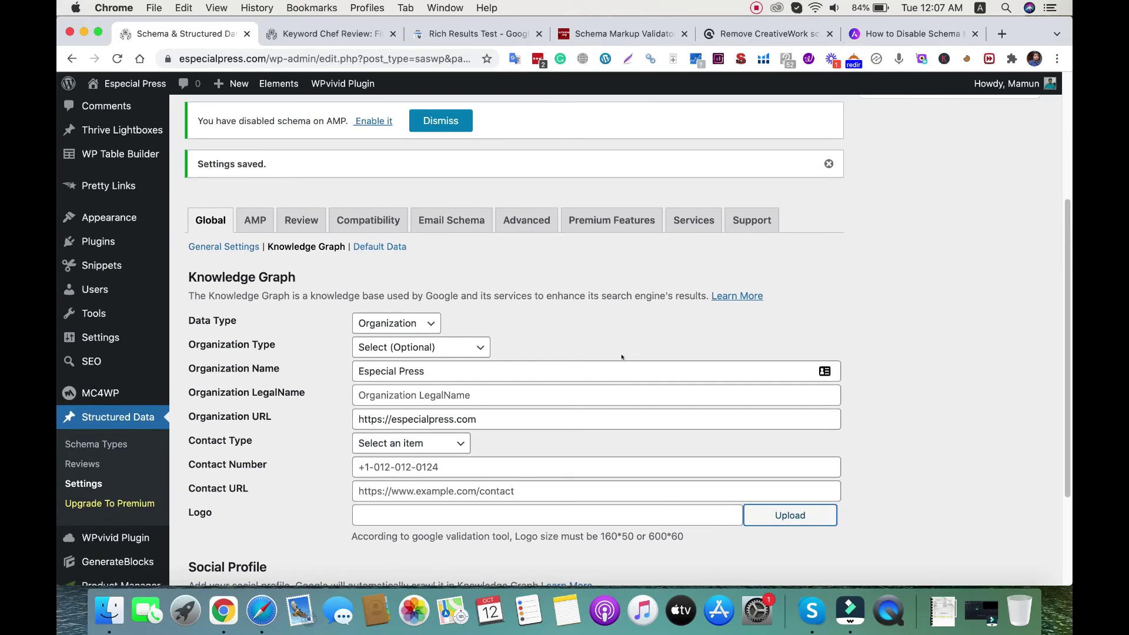
scroll(390, 478, down, 4)
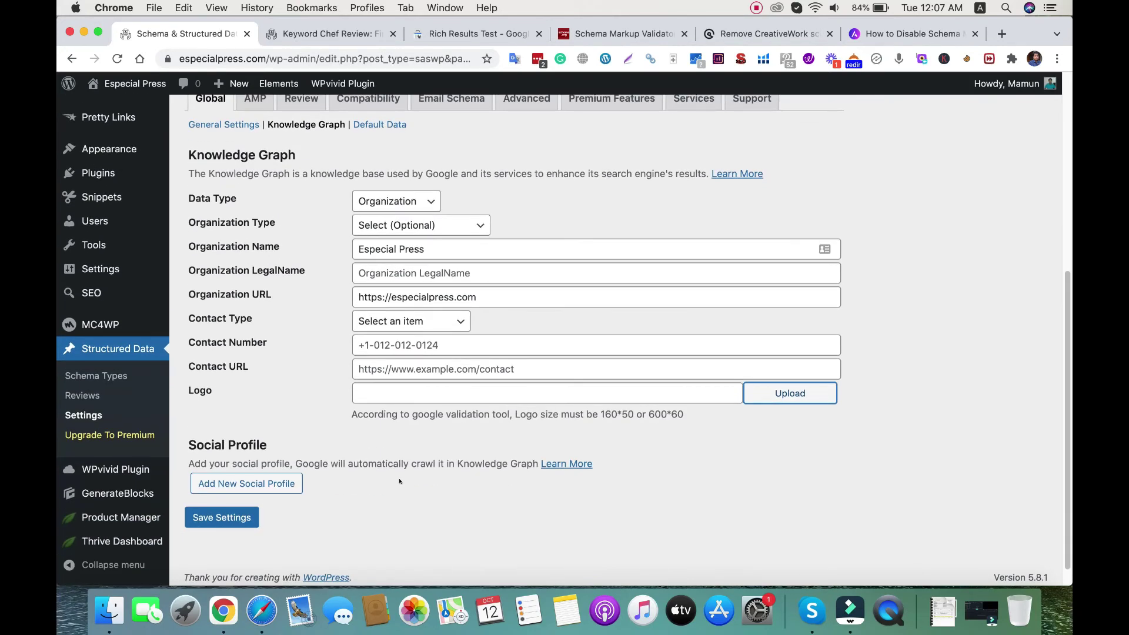
scroll(400, 482, up, 3)
scroll(353, 365, down, 1)
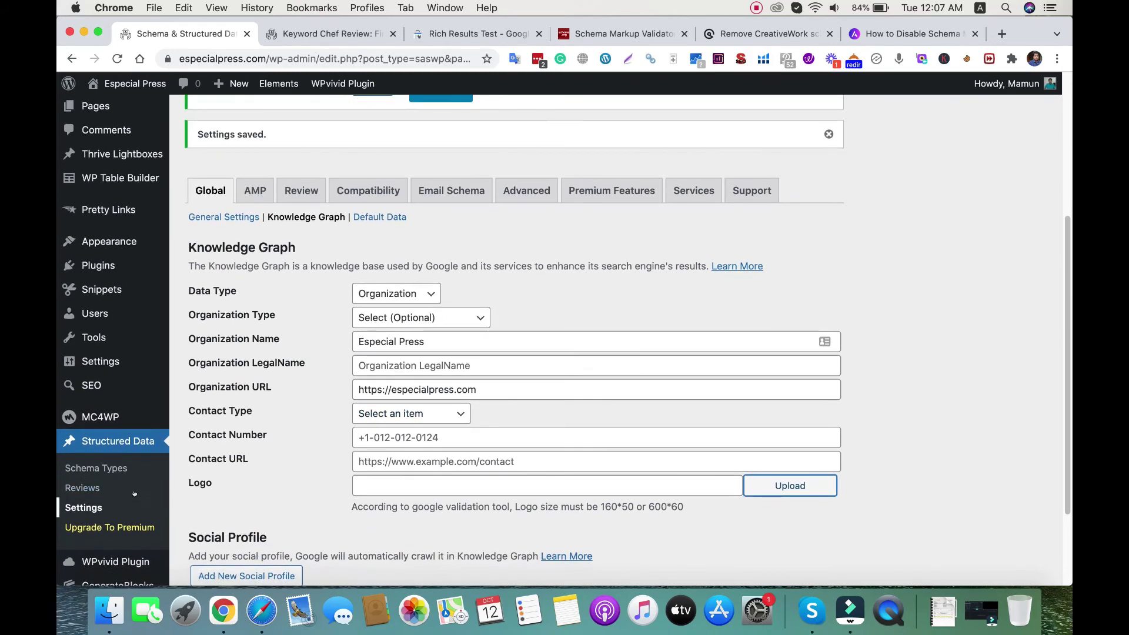
click(88, 468)
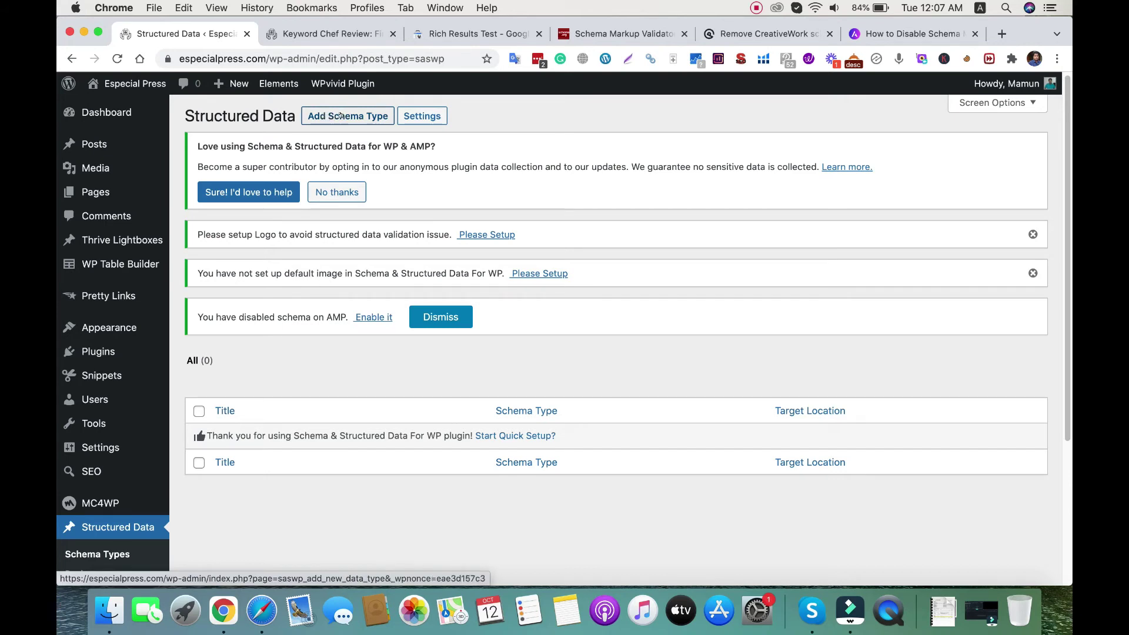
Step: Add an Article schema with ItemList and Speakable, placed where Post Type equals post
click(340, 115)
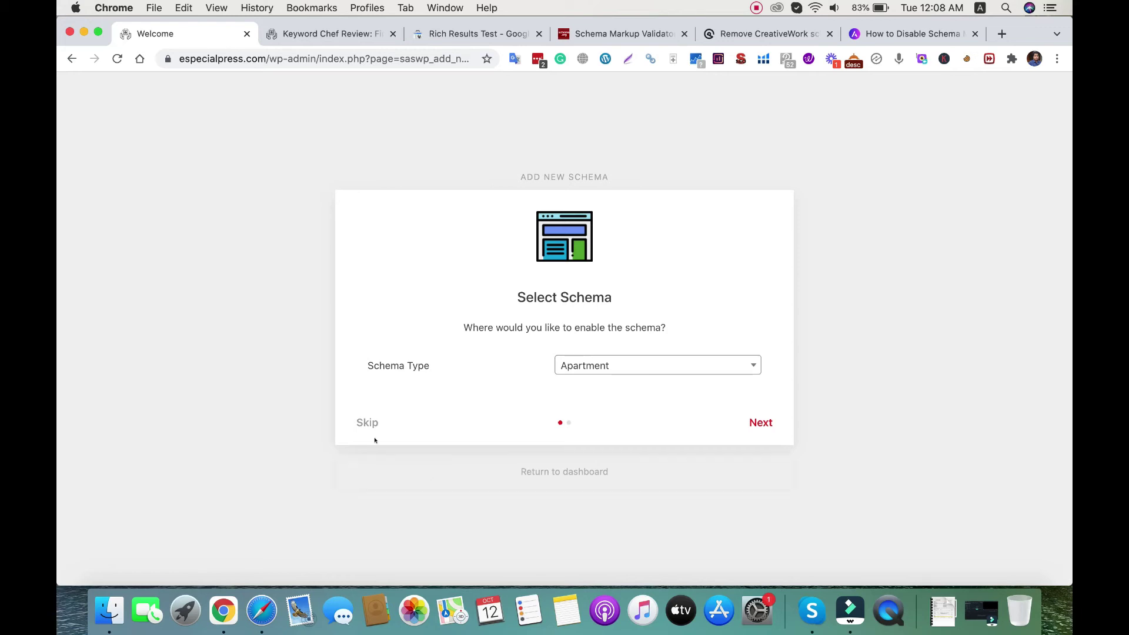
click(607, 365)
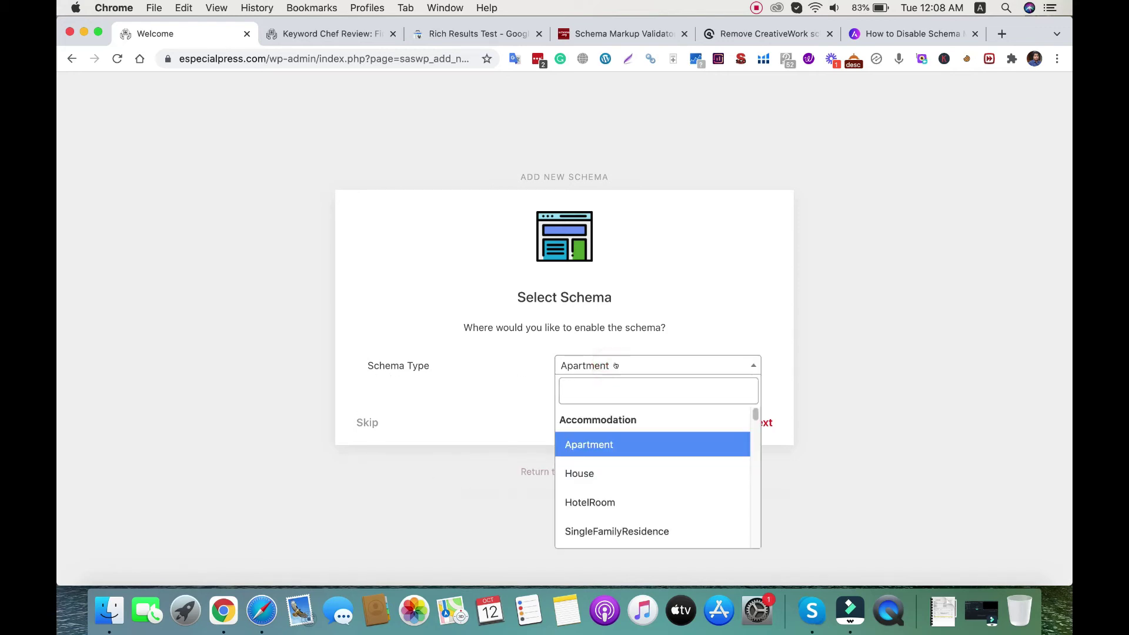
scroll(626, 471, down, 3)
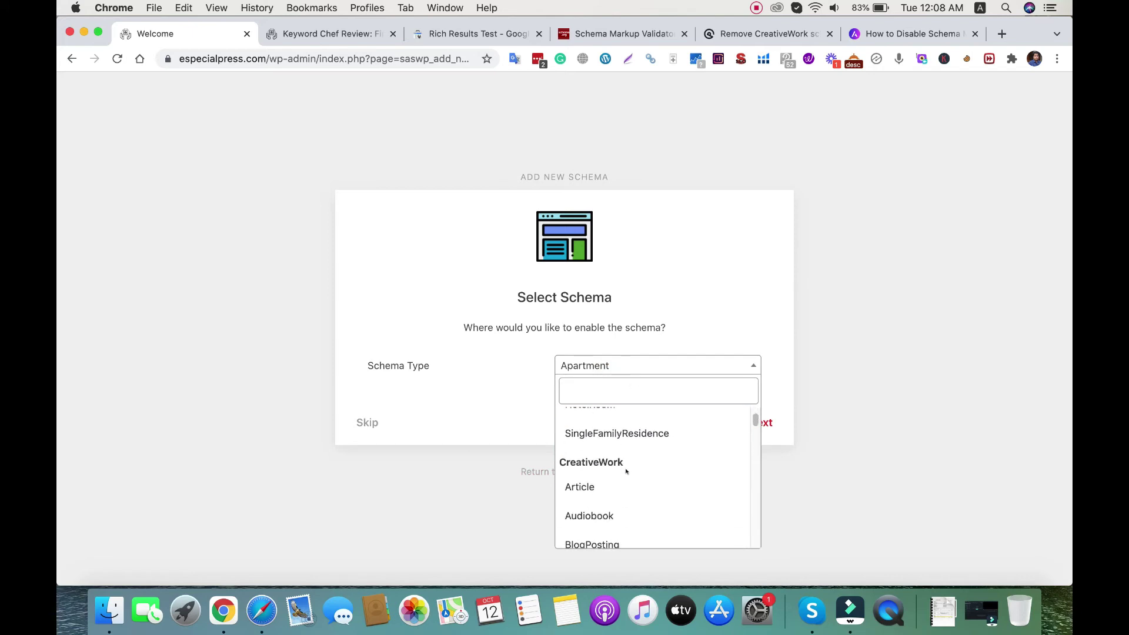
click(593, 483)
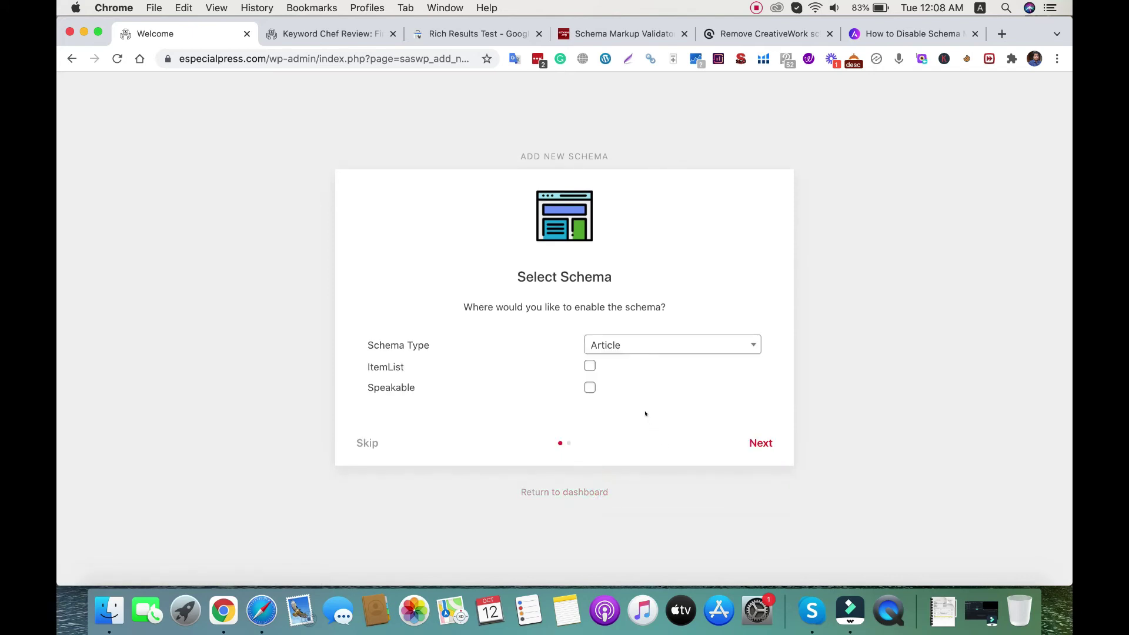
click(589, 366)
click(590, 388)
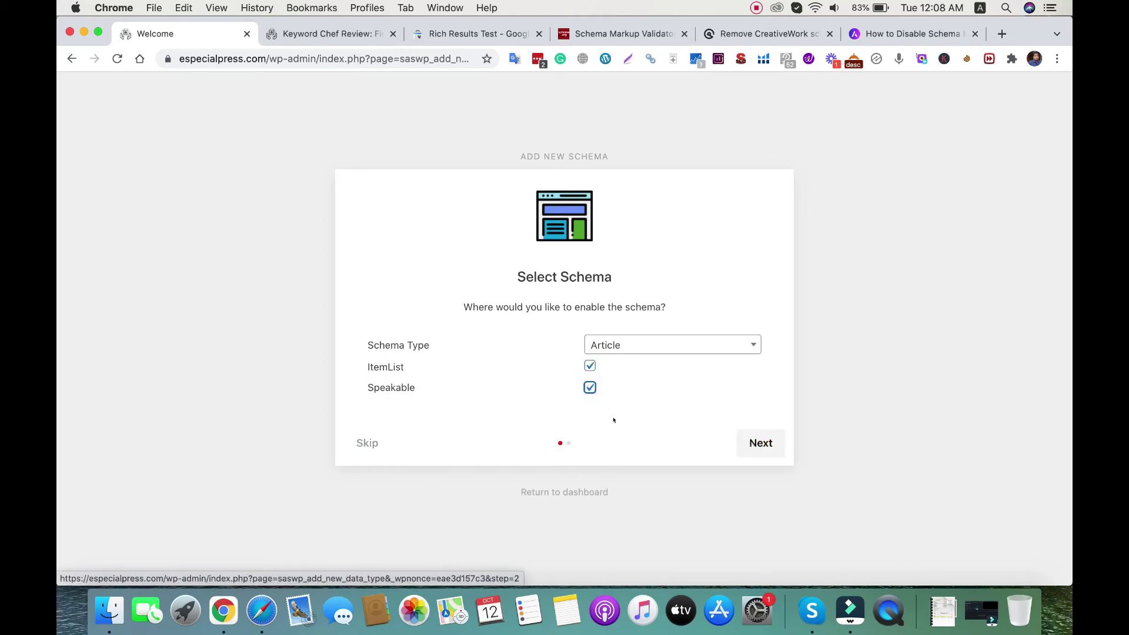
click(761, 443)
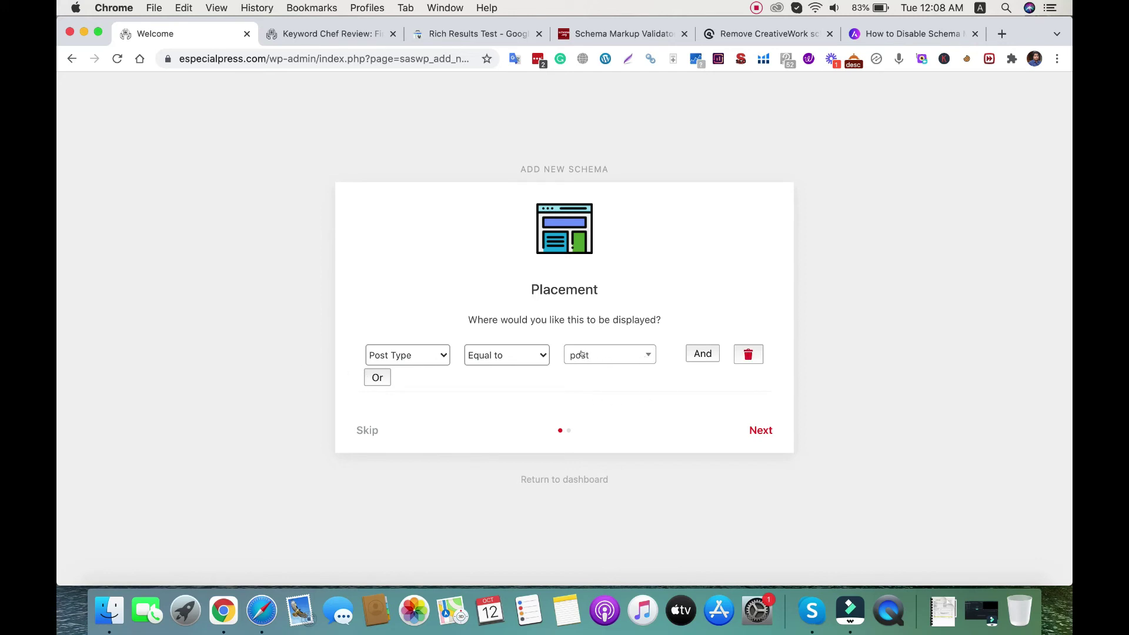
click(761, 430)
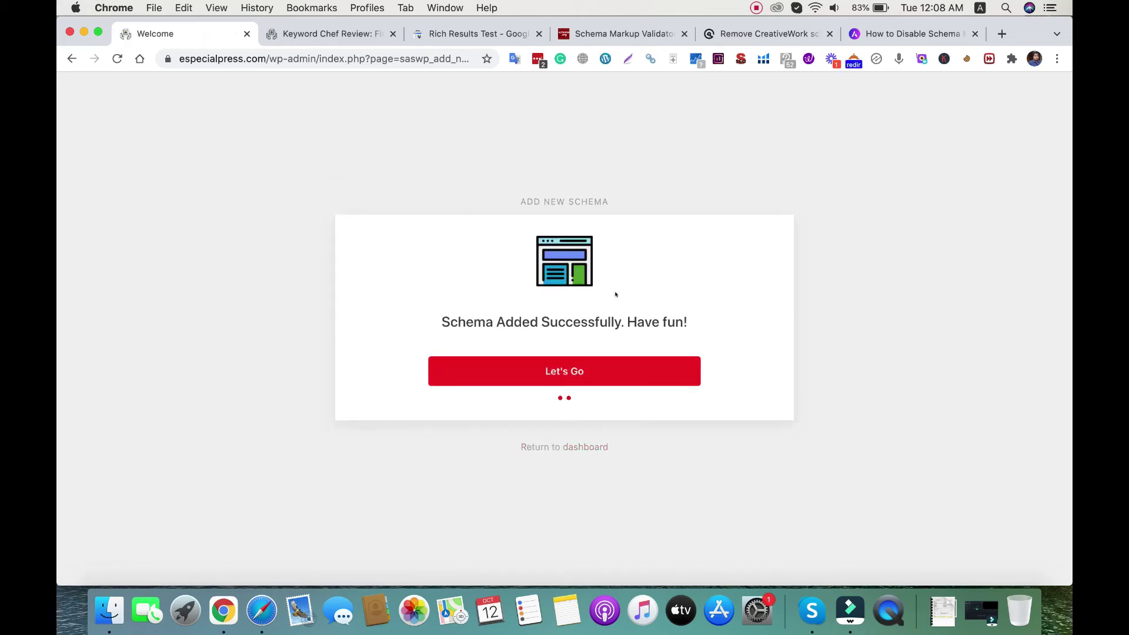
Step: Open the new Article schema's edit page and look through its settings
click(557, 368)
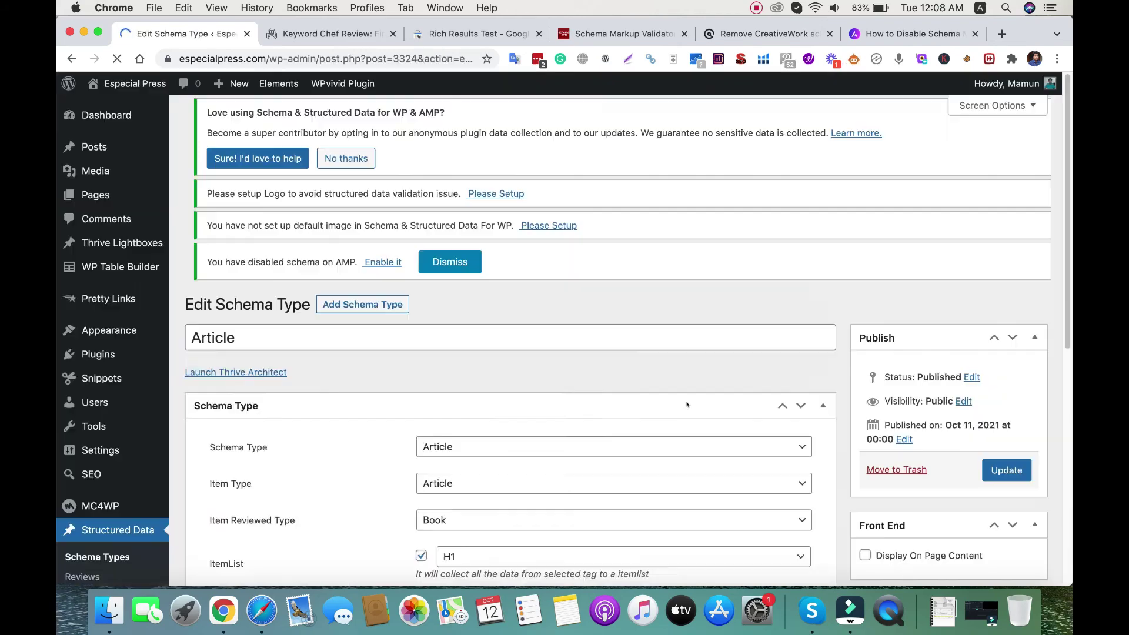
scroll(687, 404, down, 4)
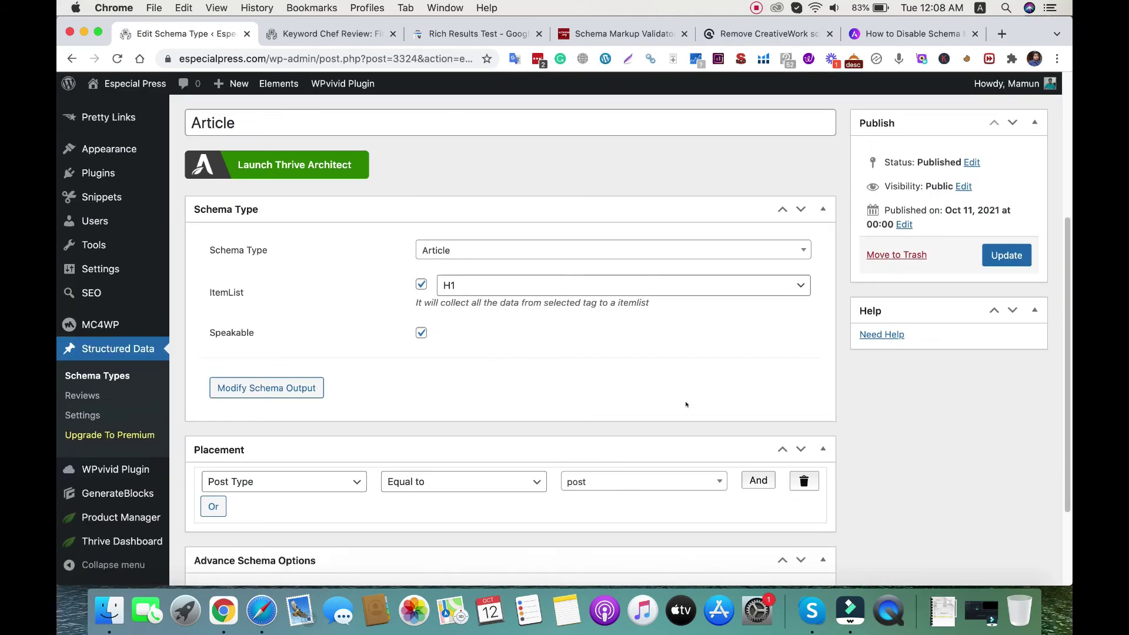
scroll(685, 404, down, 3)
scroll(680, 403, up, 5)
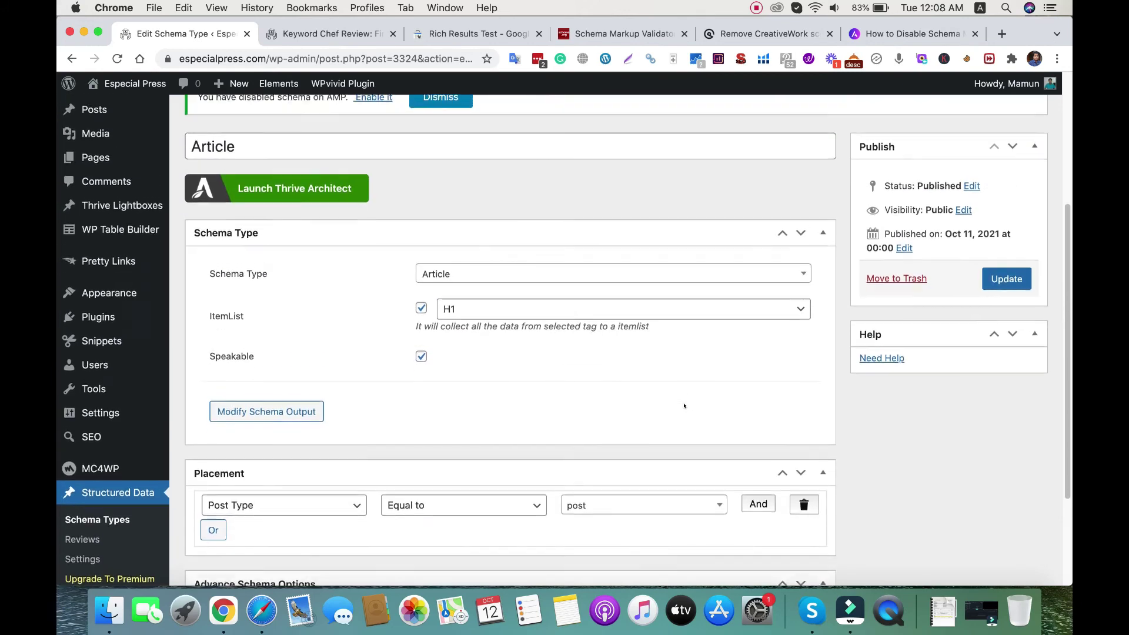
Step: Copy the Keyword Chef Review post's web address from its tab
click(314, 35)
click(292, 58)
right_click(292, 58)
click(328, 143)
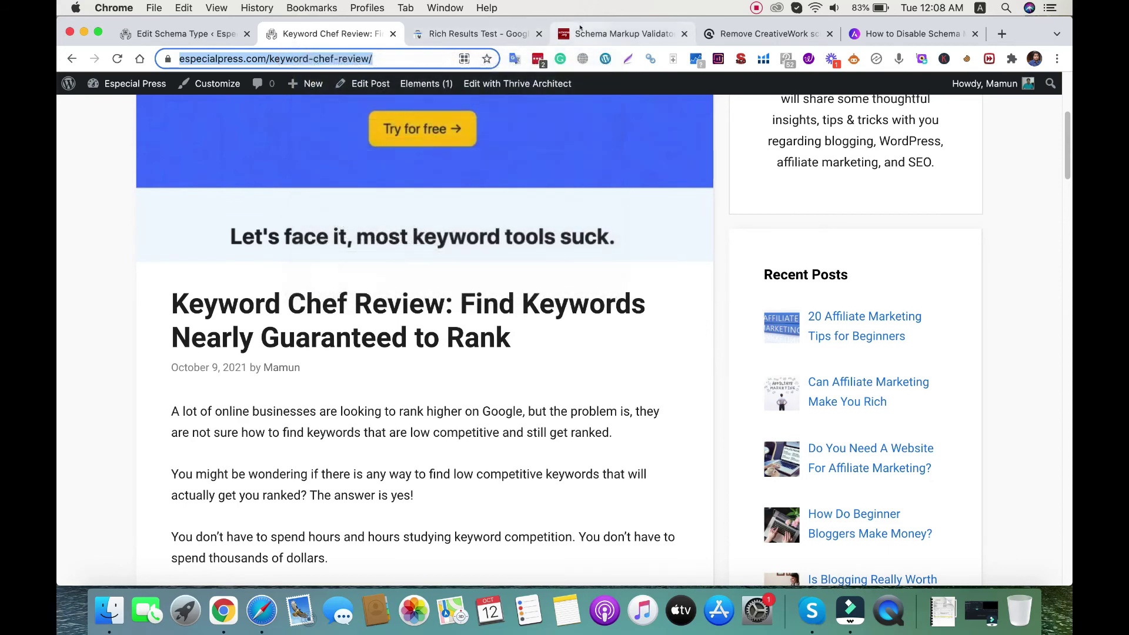
Step: Start a Rich Results Test live test on the pasted Keyword Chef Review post URL
click(425, 34)
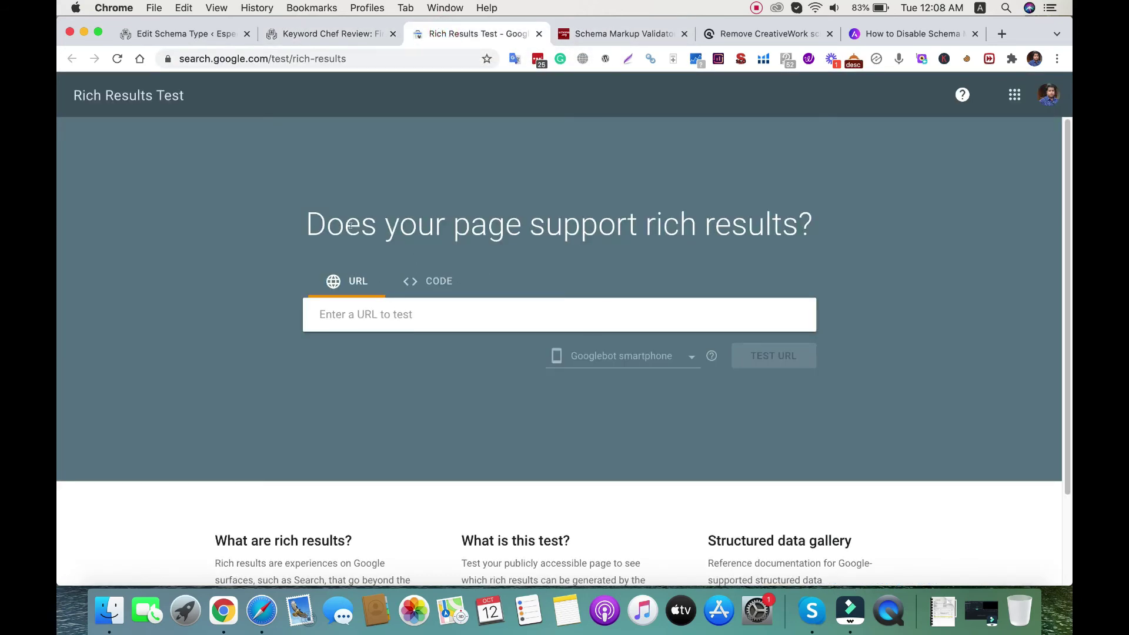
click(361, 313)
key(super+v)
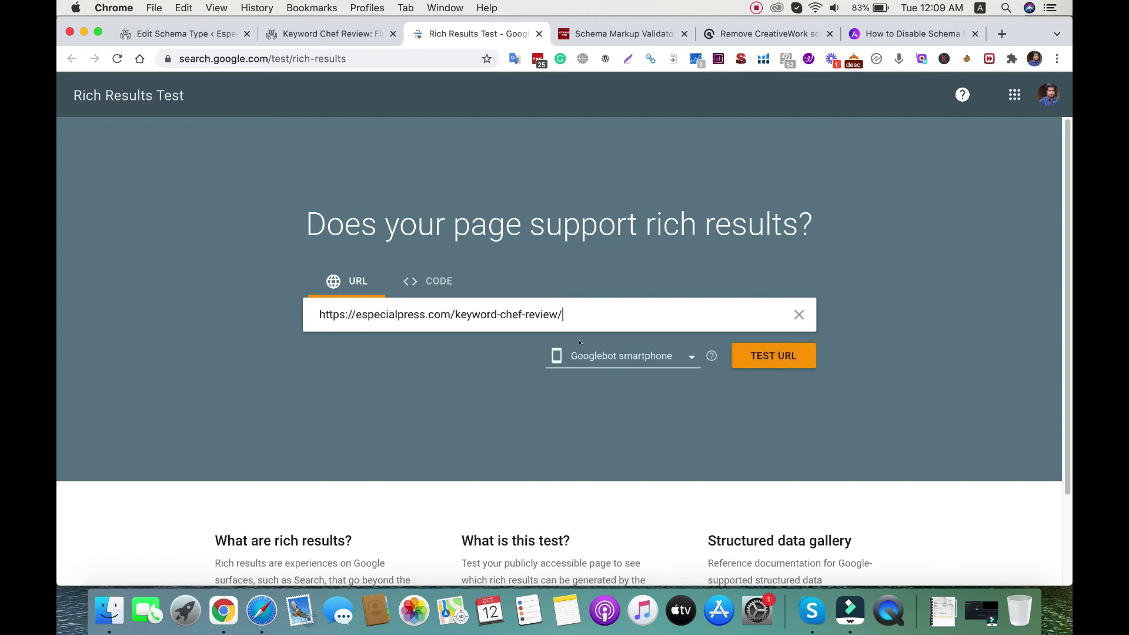
click(772, 355)
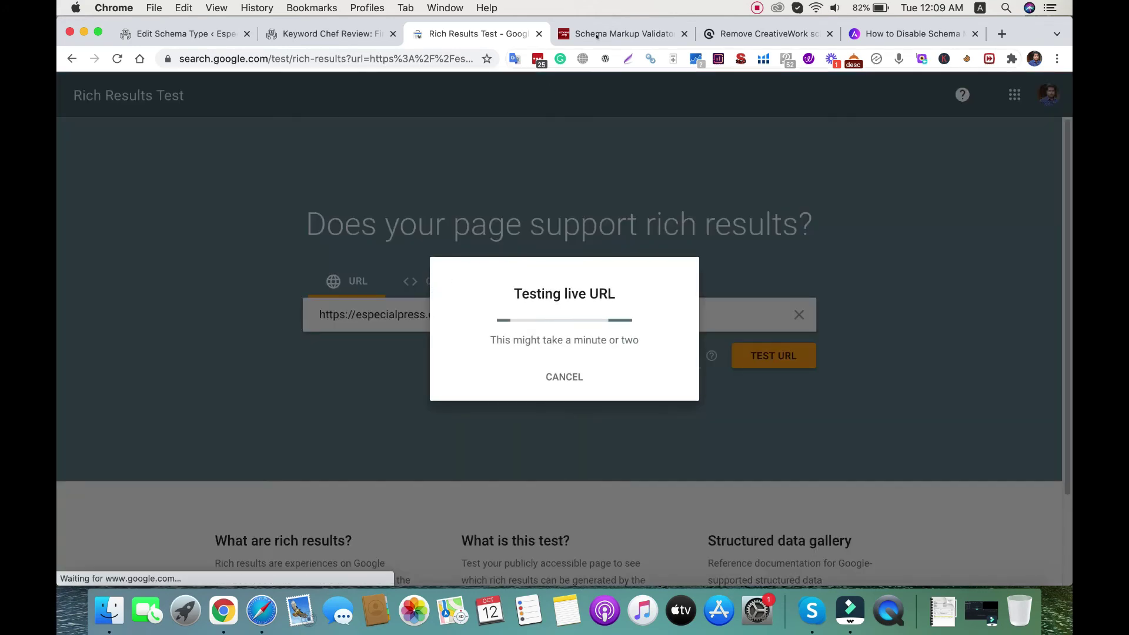
click(600, 31)
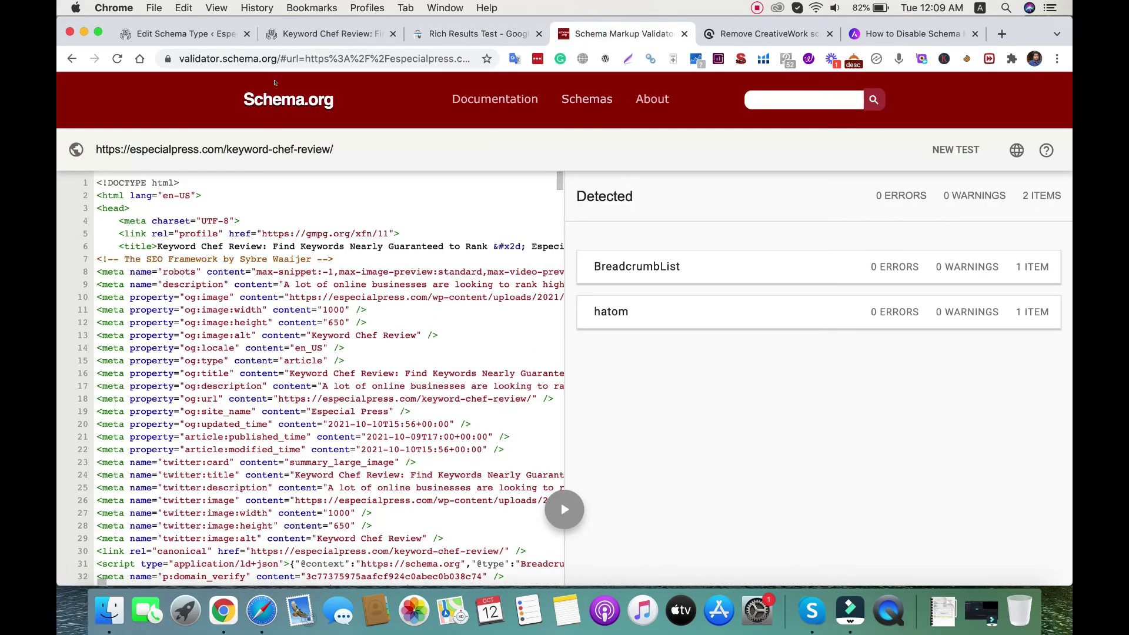
Step: Run a validator.schema.org Fetch URL test on the Keyword Chef Review post address
click(287, 58)
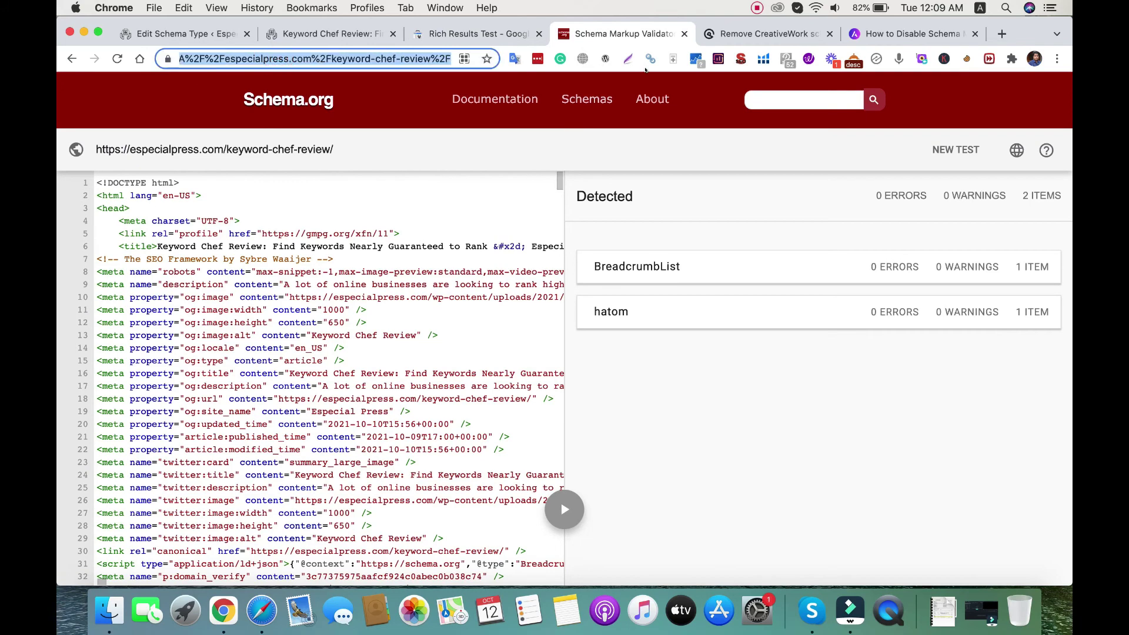
text(validator.schema.org)
key(Return)
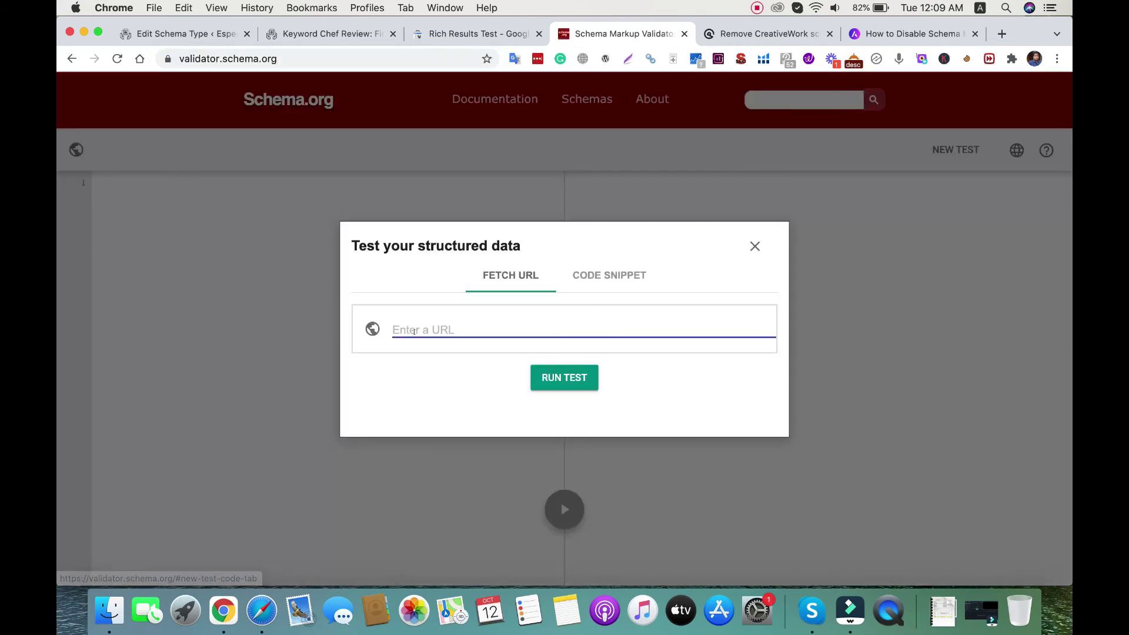
click(418, 330)
key(super+v)
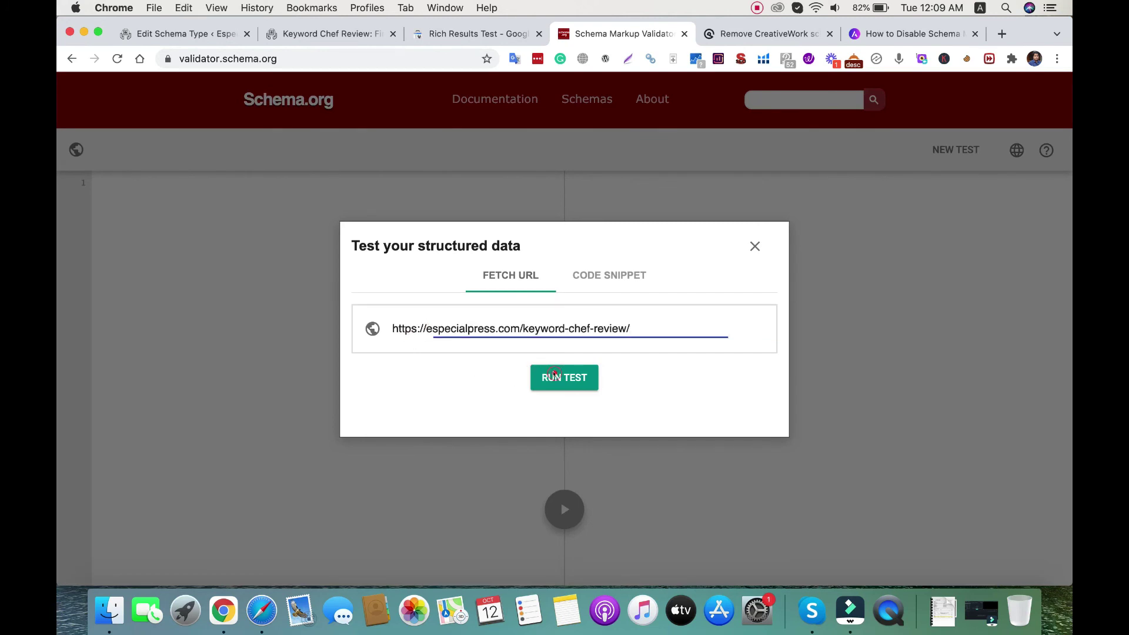
click(553, 373)
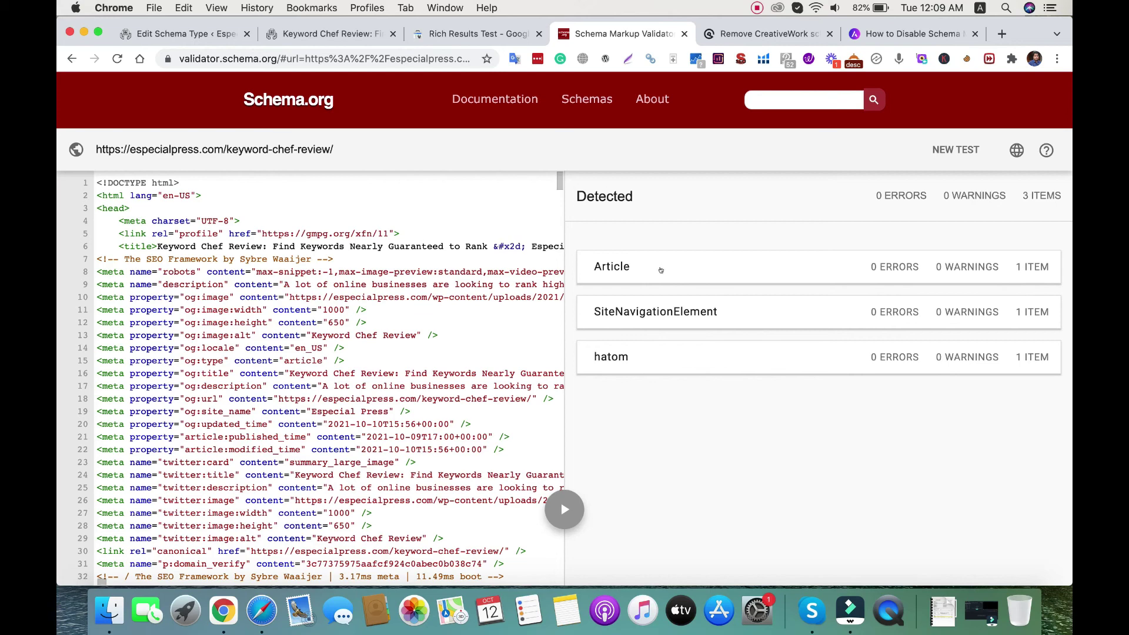
click(475, 31)
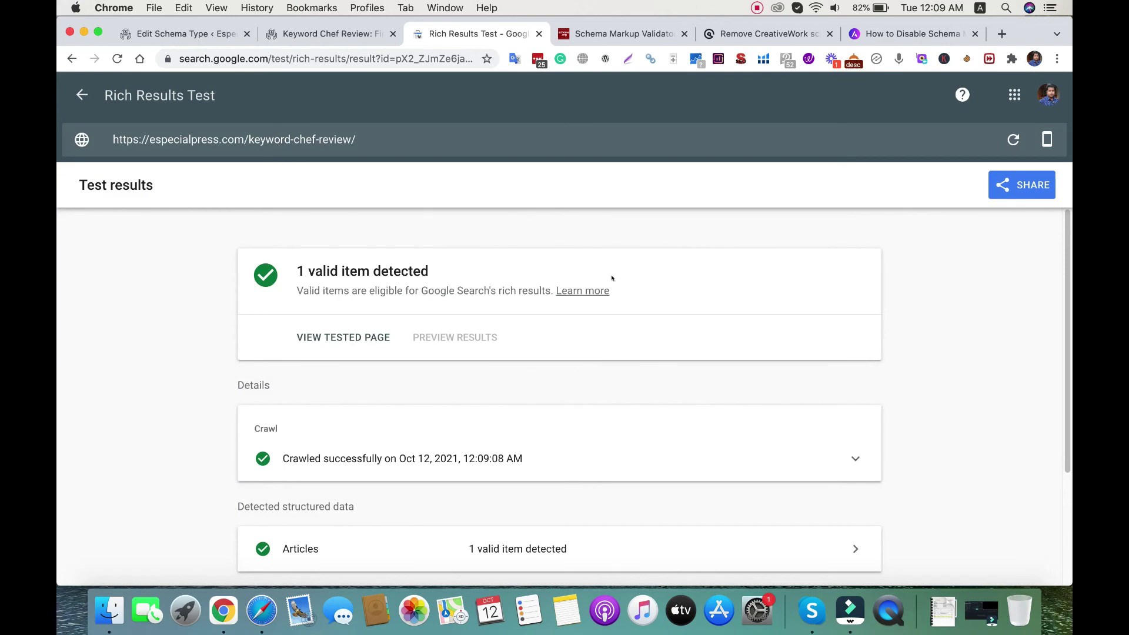
Step: Scroll through the Rich Results Test results showing 1 valid Articles item
scroll(612, 278, down, 1)
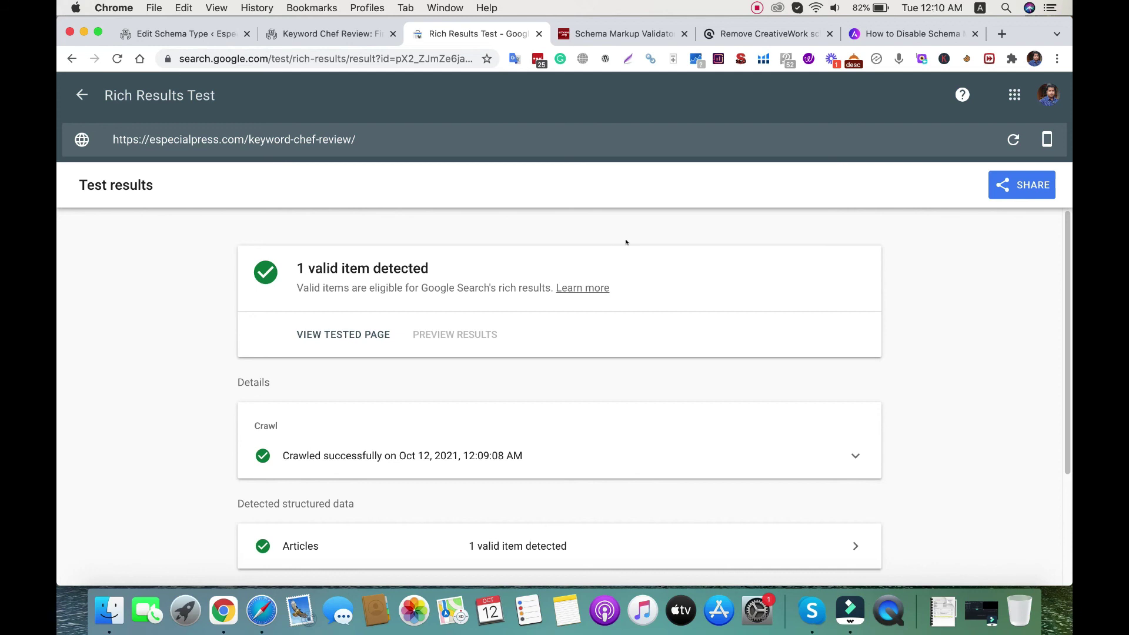
click(167, 33)
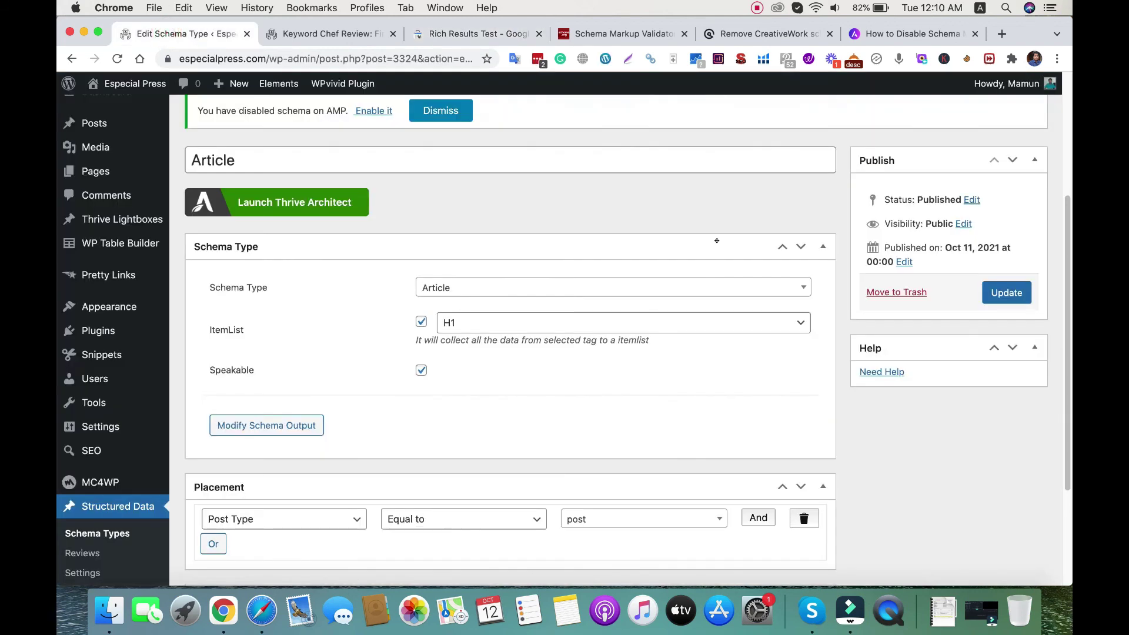
click(801, 287)
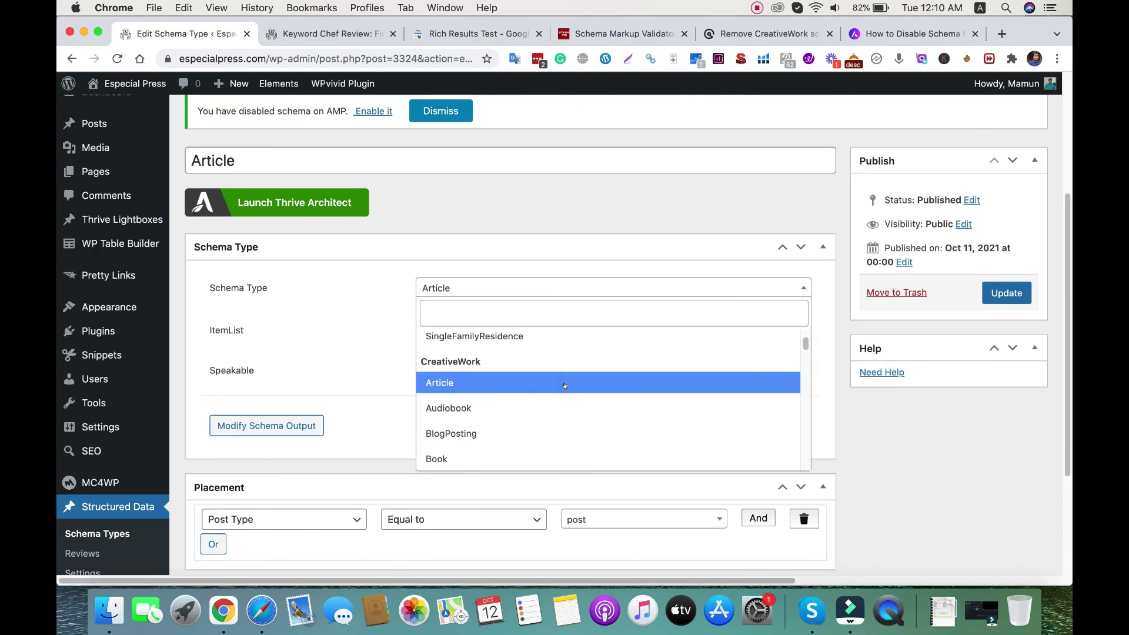
scroll(559, 385, down, 2)
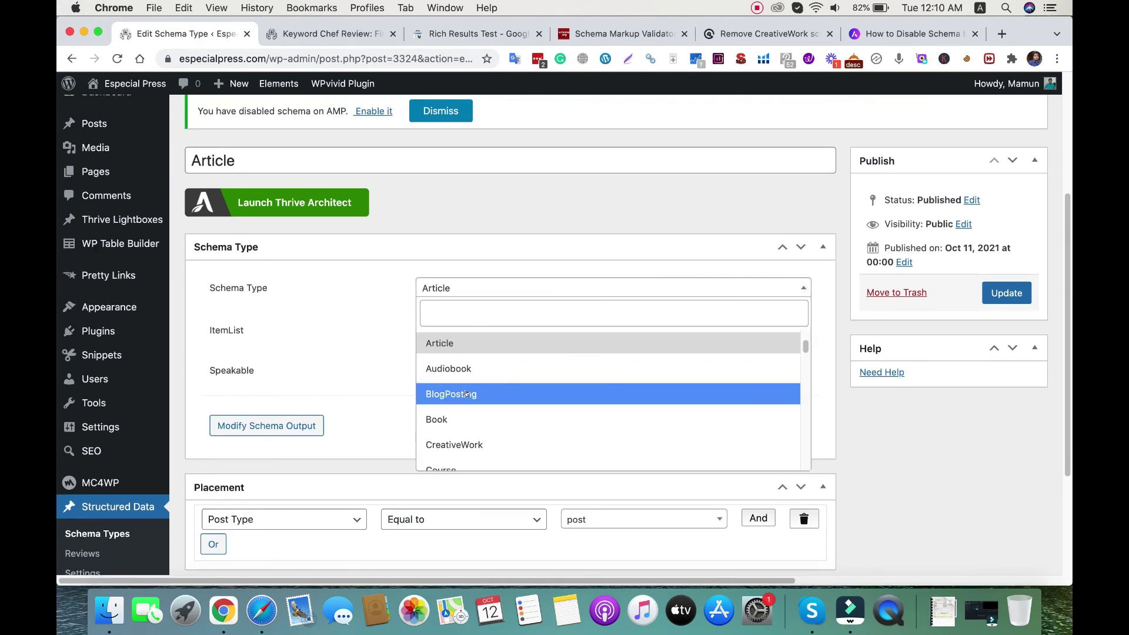
scroll(467, 394, down, 5)
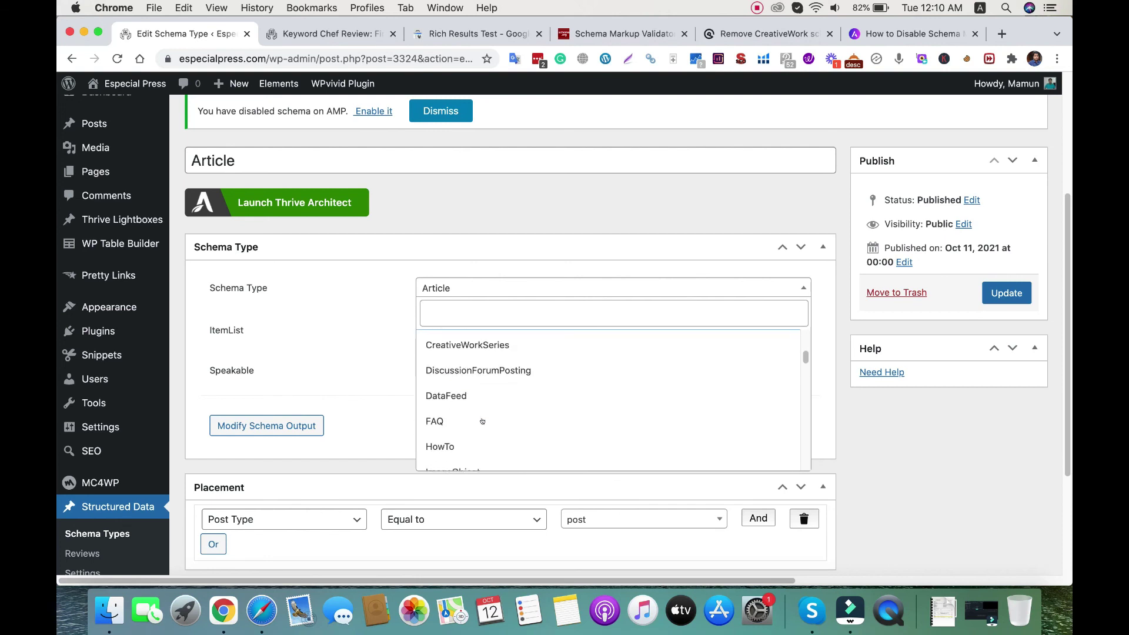
scroll(485, 376, down, 5)
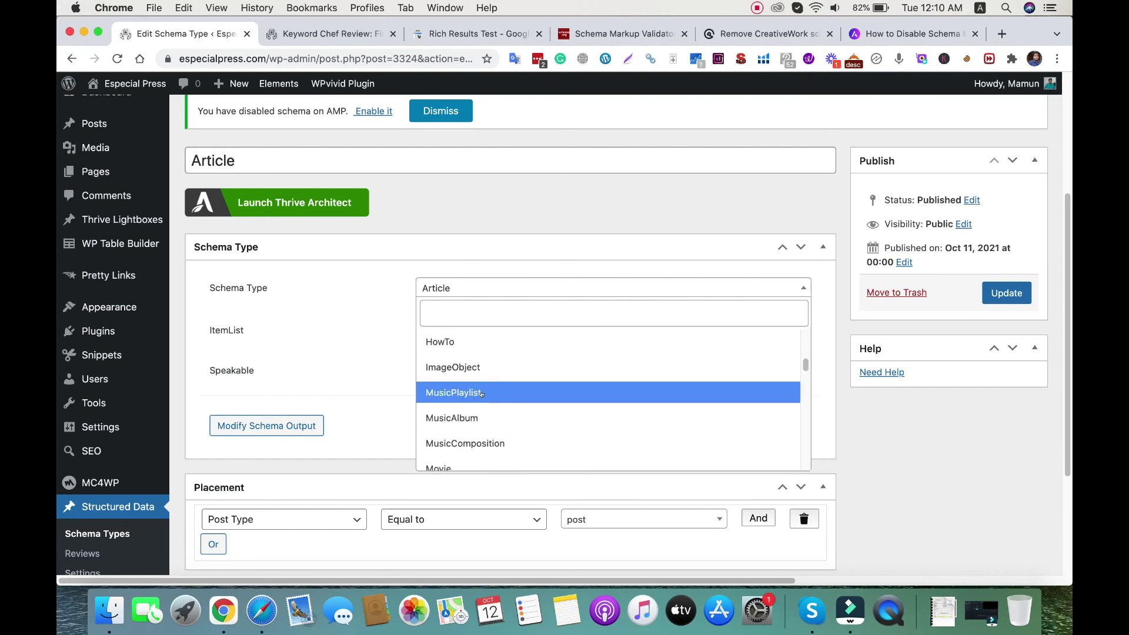
scroll(473, 396, down, 4)
scroll(473, 391, down, 7)
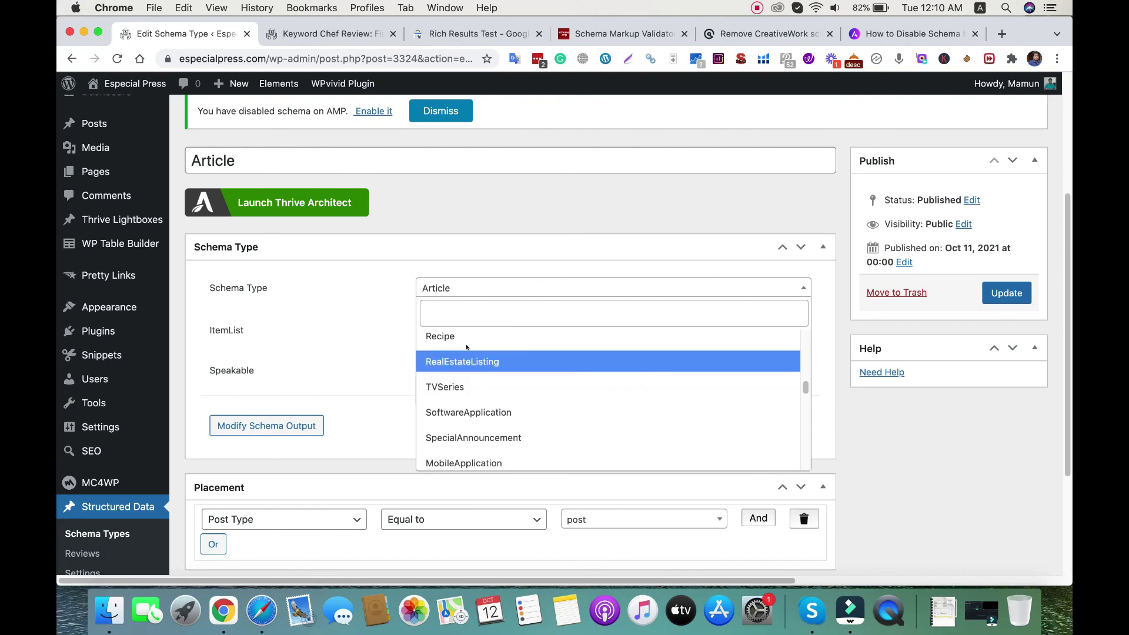
click(865, 447)
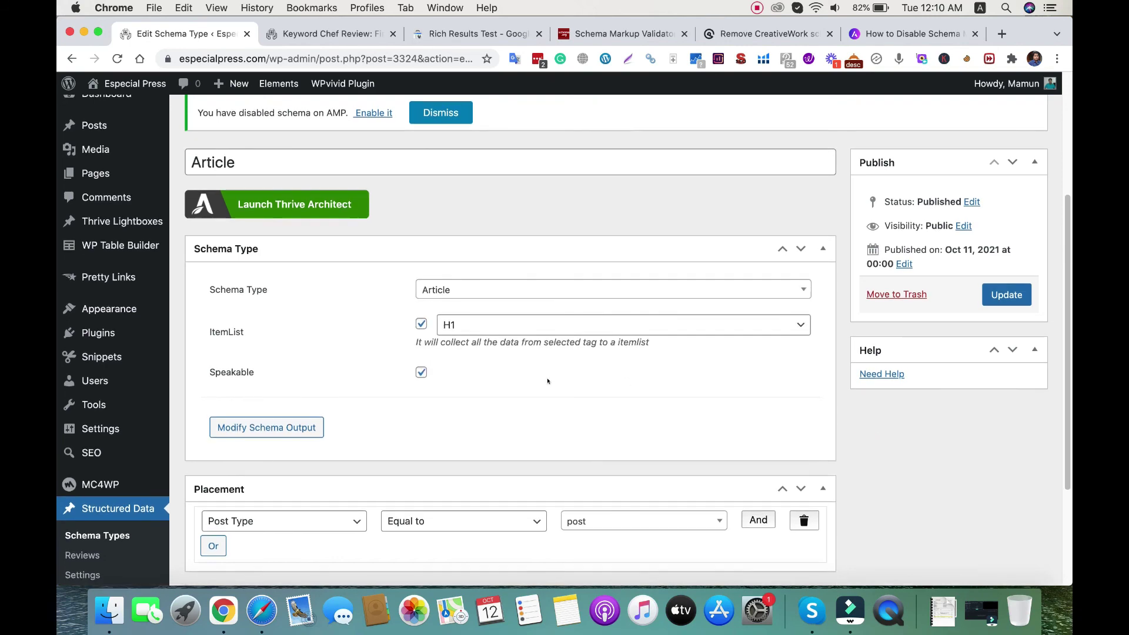
scroll(546, 381, up, 3)
scroll(545, 383, up, 3)
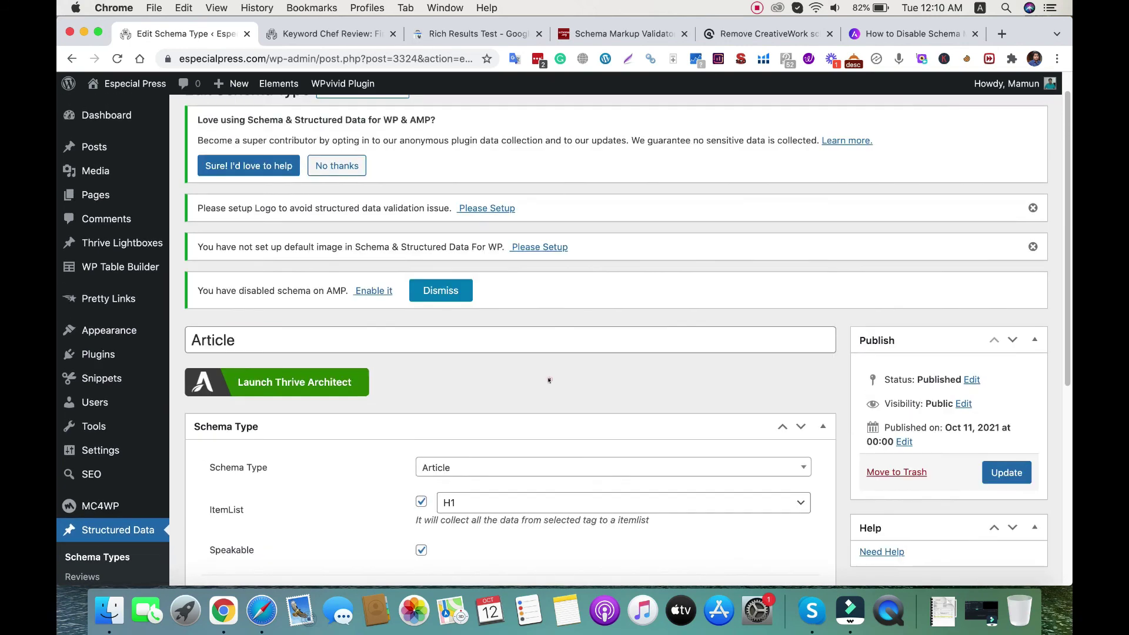